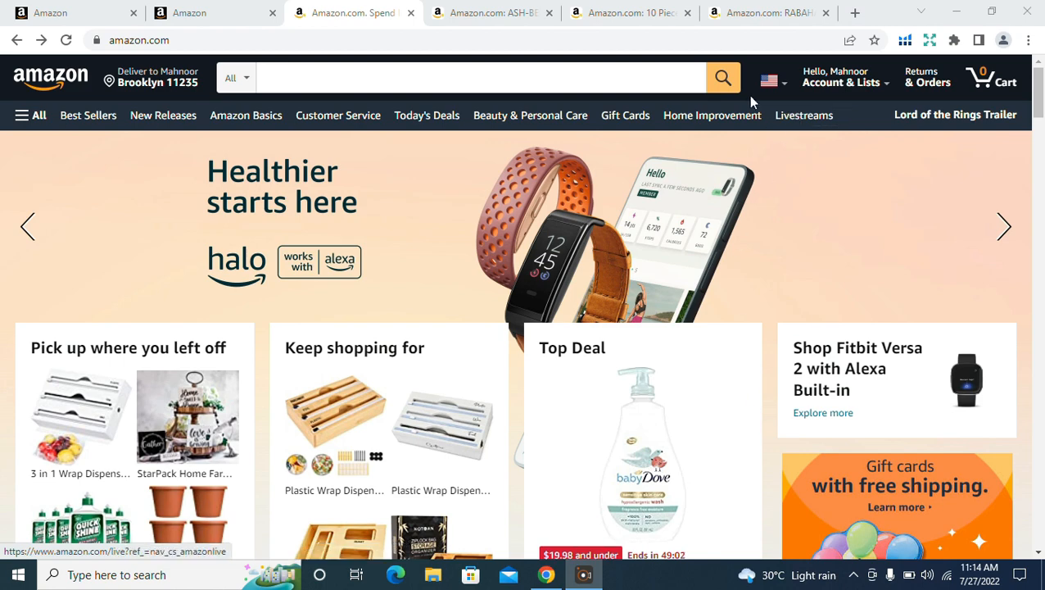
Examine the ASH-BEN two-tiered tray listing, from its bullet points to the plain-text product description and product information.
click(516, 7)
scroll(642, 223, down, 6)
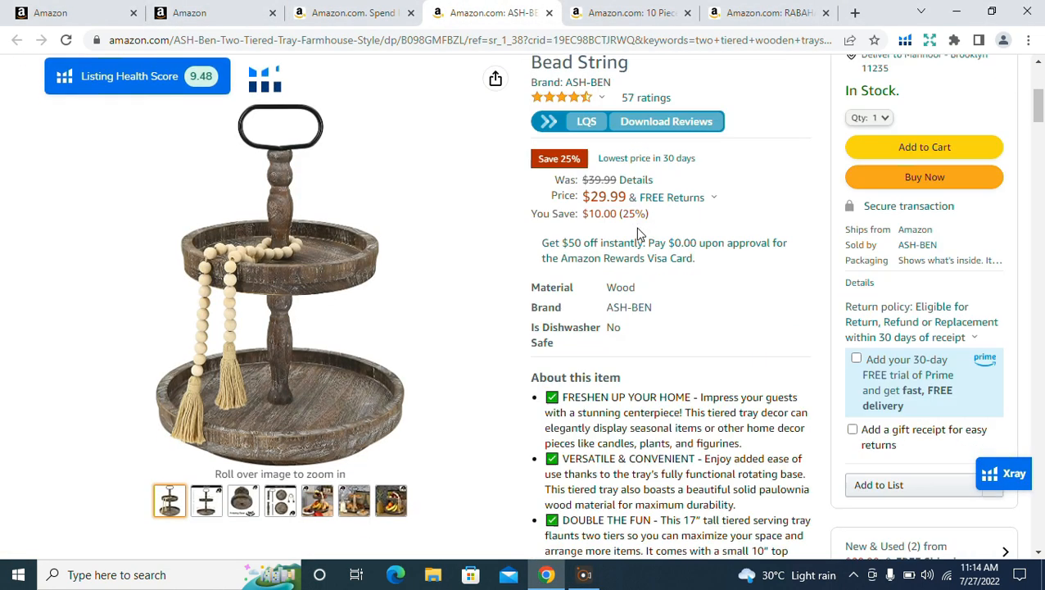
scroll(670, 278, down, 15)
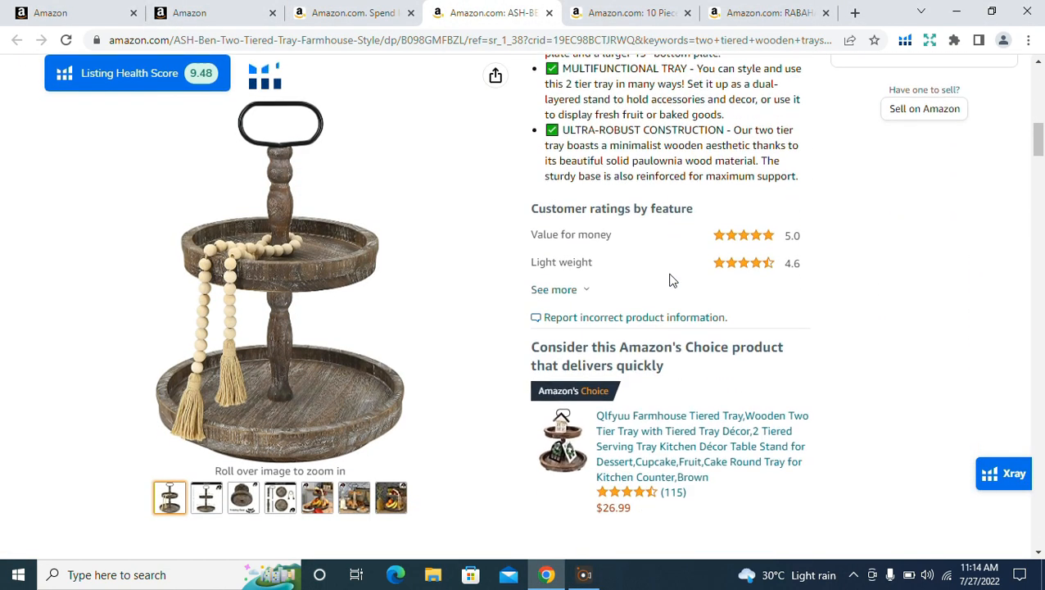
scroll(670, 278, down, 15)
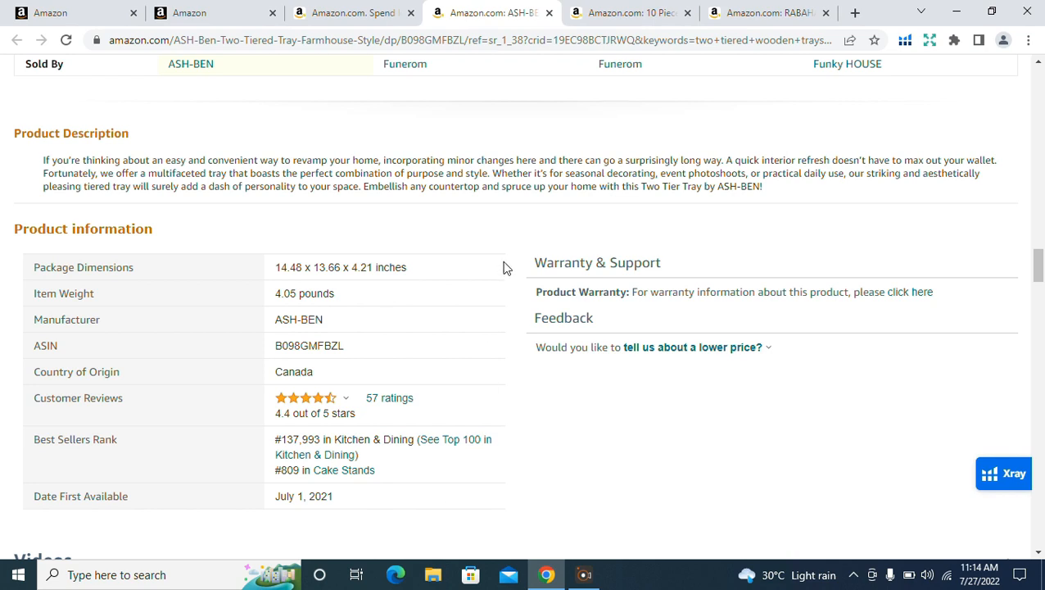
Examine the image-rich product description of the 10-piece farmhouse decor set listing as an example of A+ content.
click(607, 9)
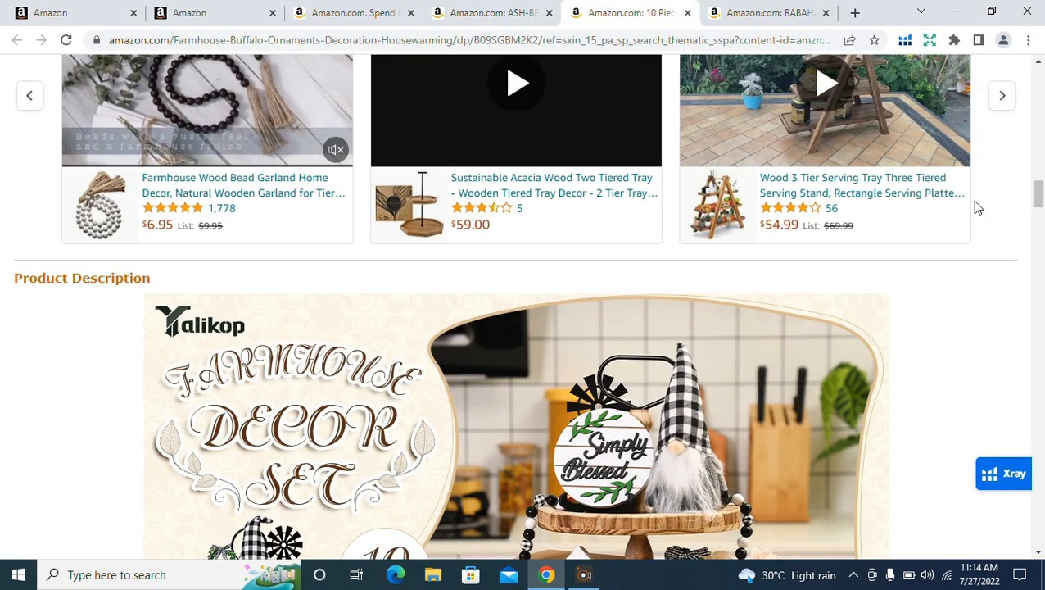
scroll(934, 215, down, 1)
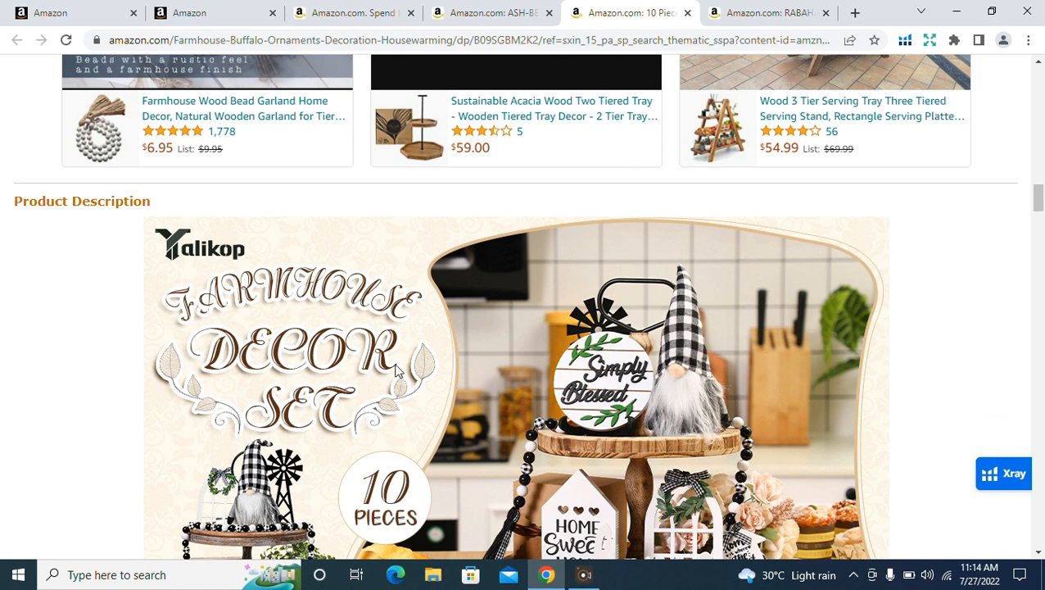
scroll(825, 369, down, 1)
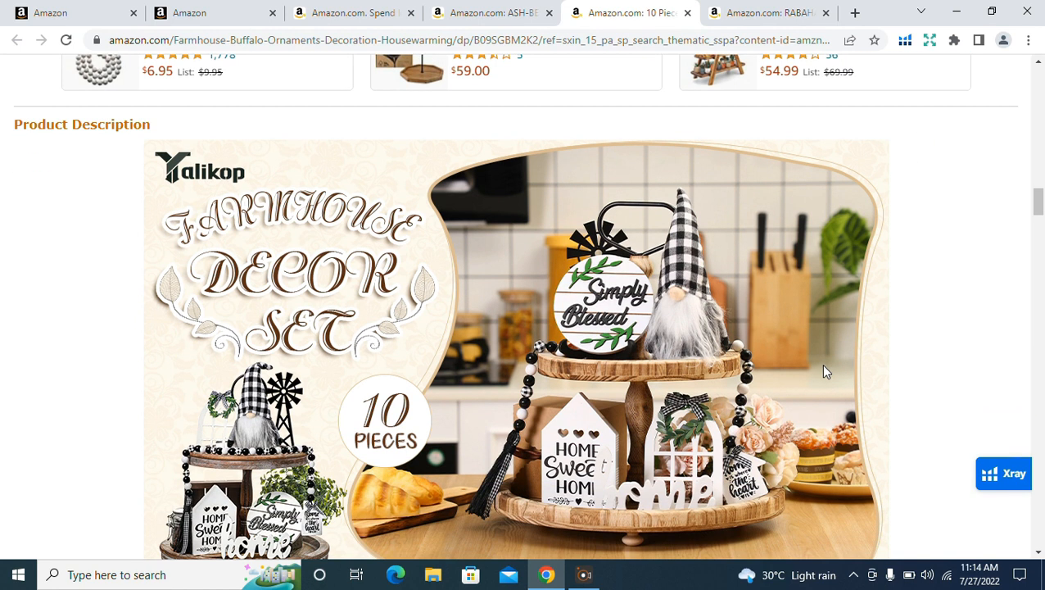
scroll(822, 369, down, 4)
scroll(823, 370, down, 7)
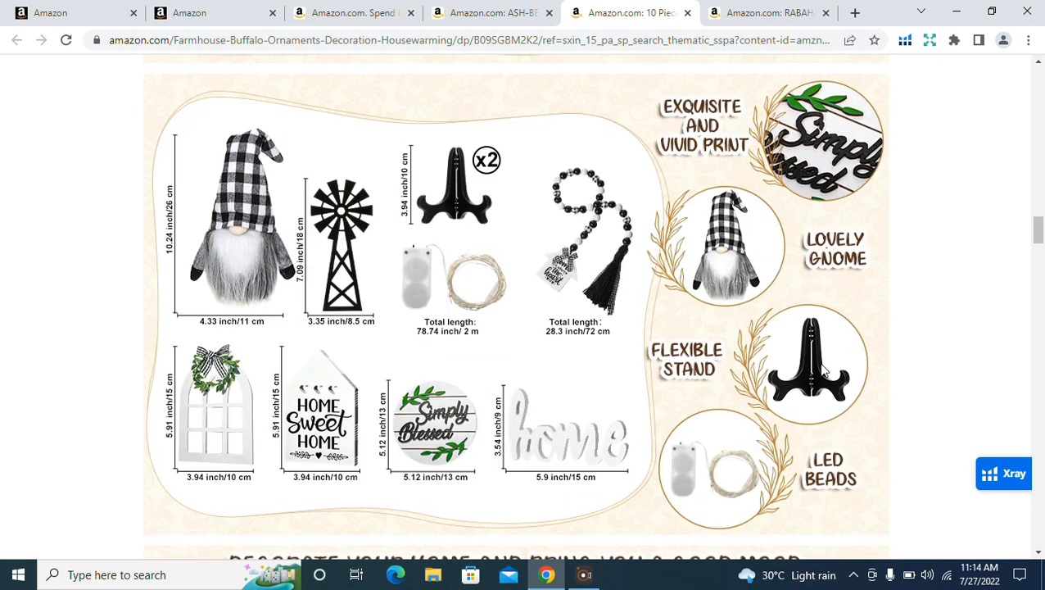
scroll(818, 364, down, 4)
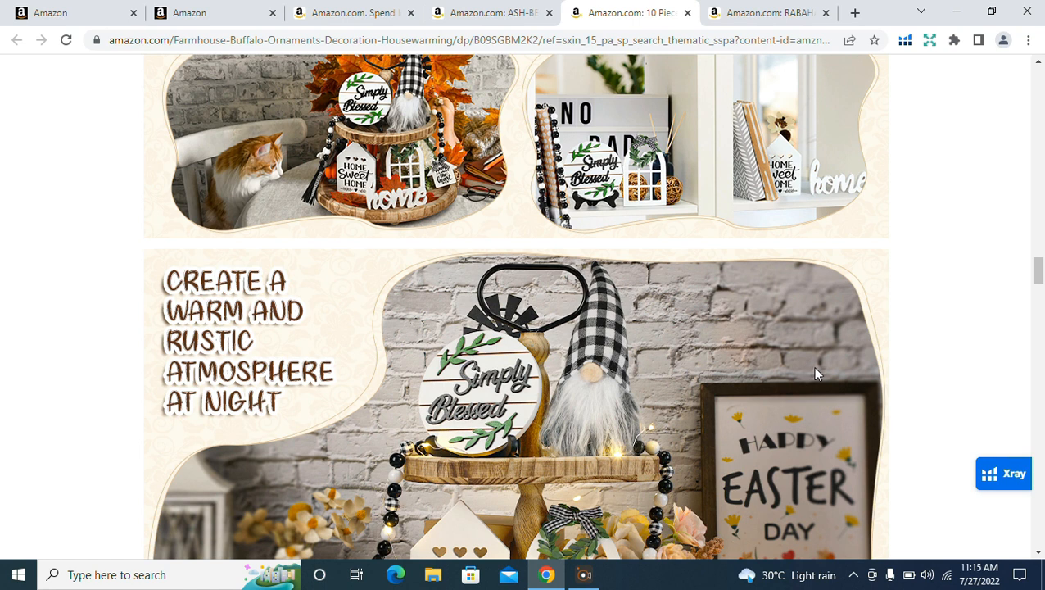
scroll(743, 271, down, 2)
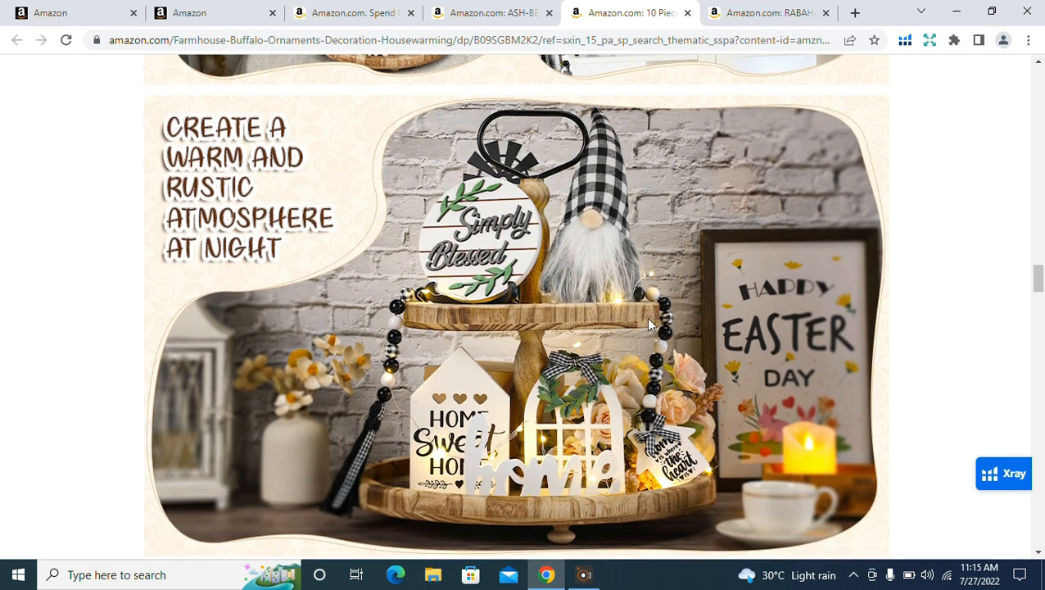
scroll(648, 324, up, 2)
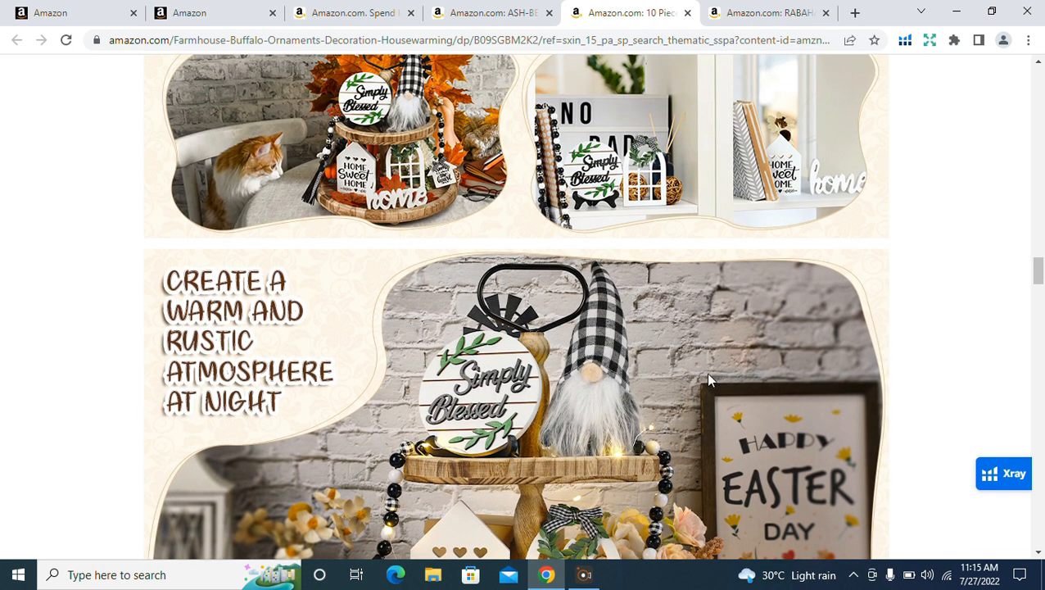
scroll(694, 392, down, 4)
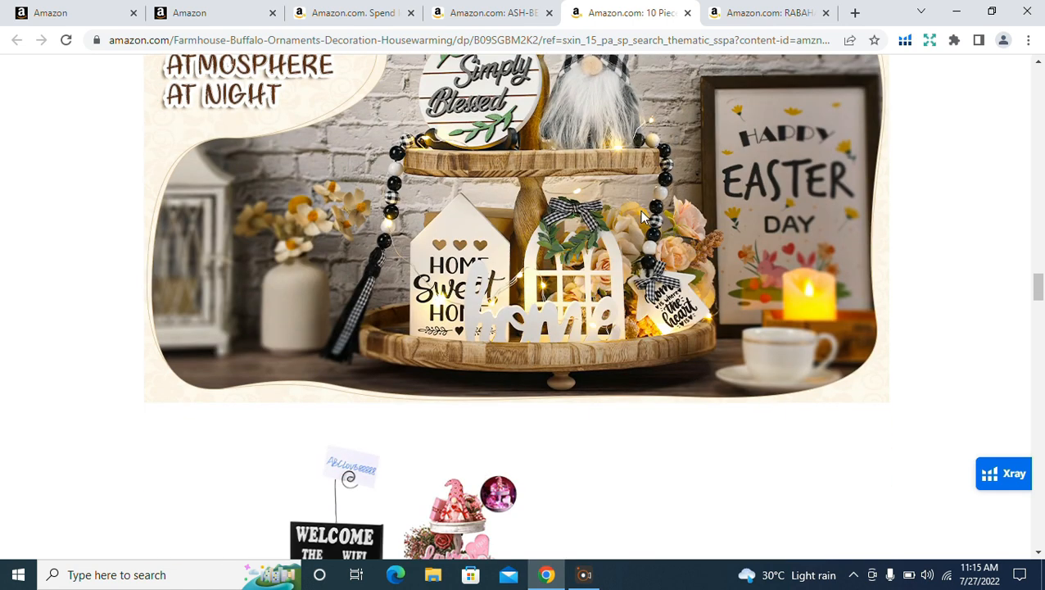
scroll(643, 217, down, 2)
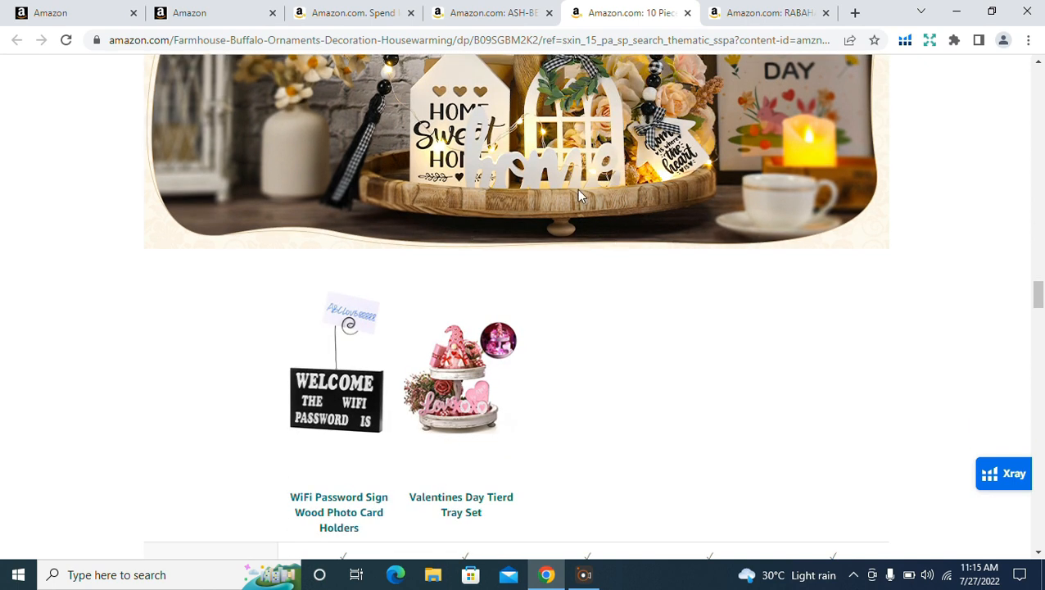
Switch to Seller Central and open the A+ Content Manager in a separate browser tab.
click(47, 7)
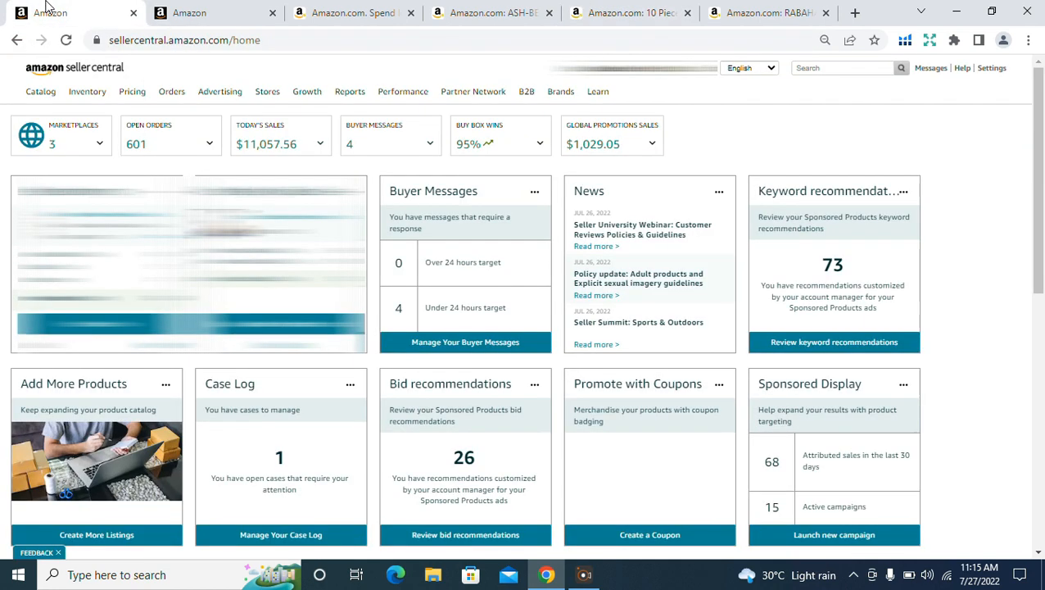
mouse_move(223, 90)
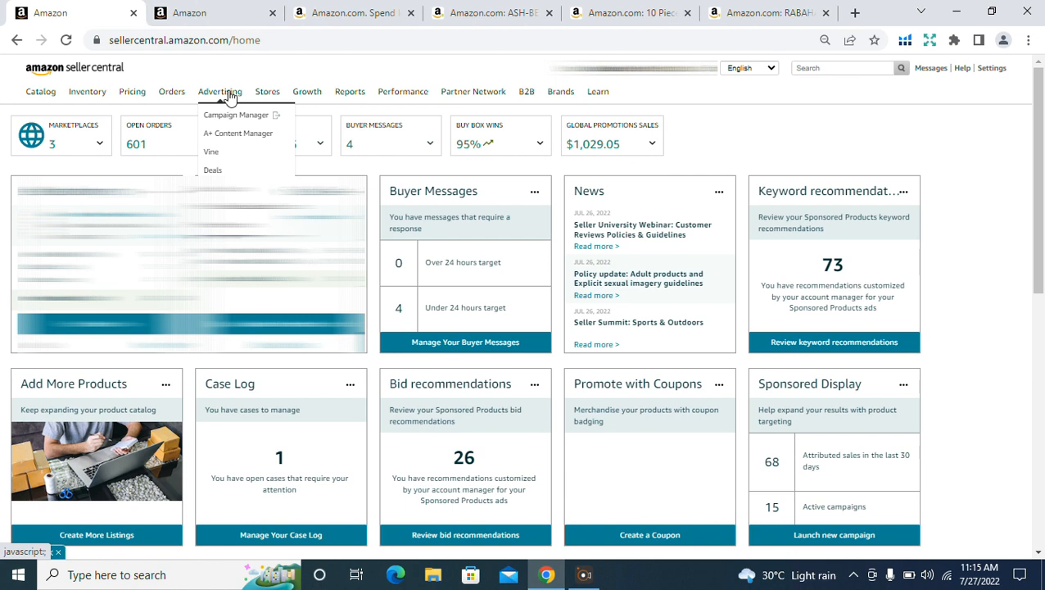
right_click(236, 146)
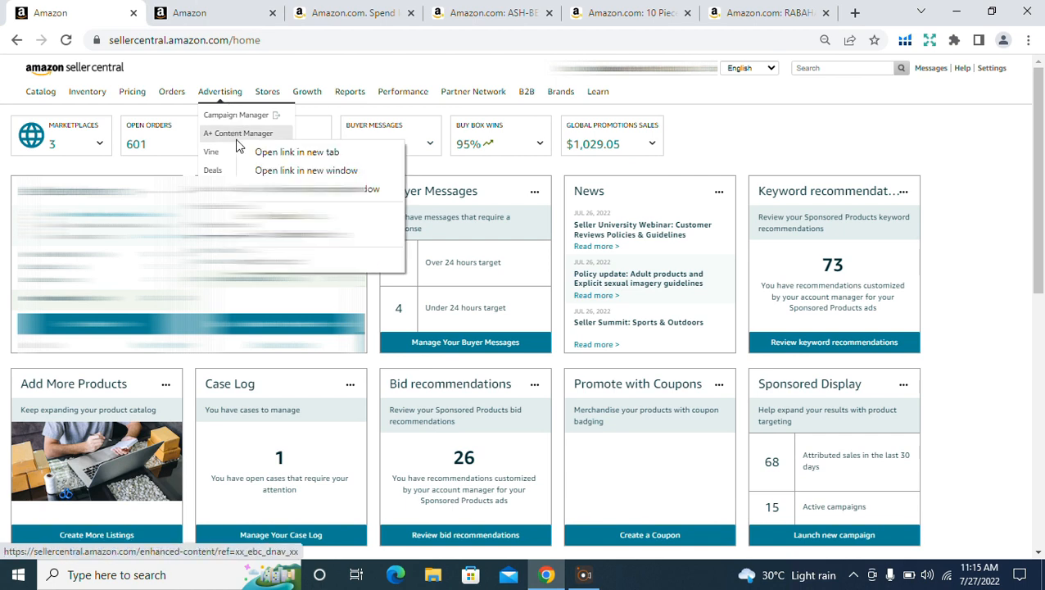
click(272, 149)
click(194, 7)
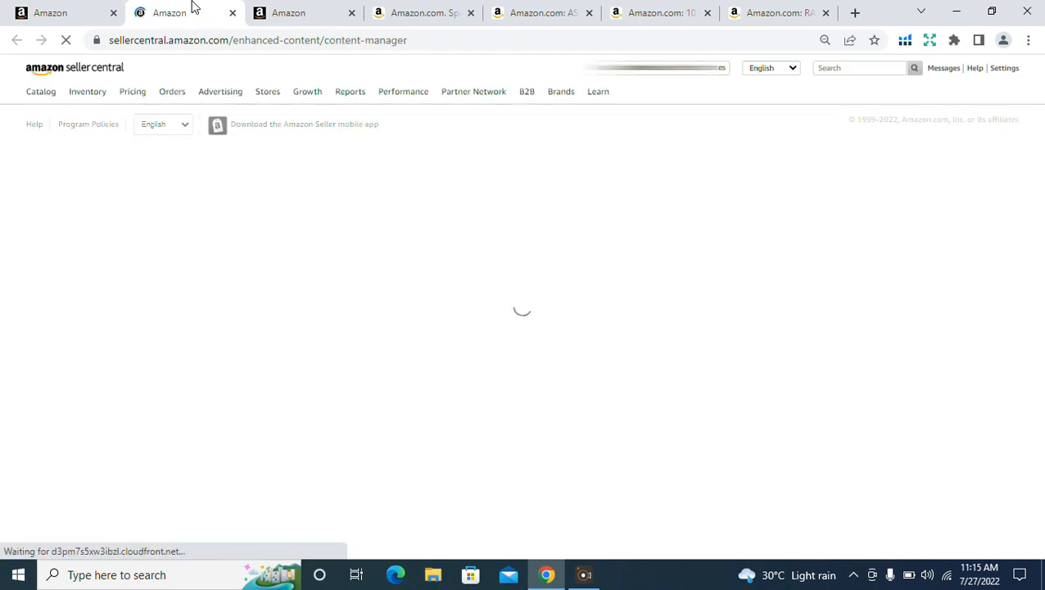
click(281, 8)
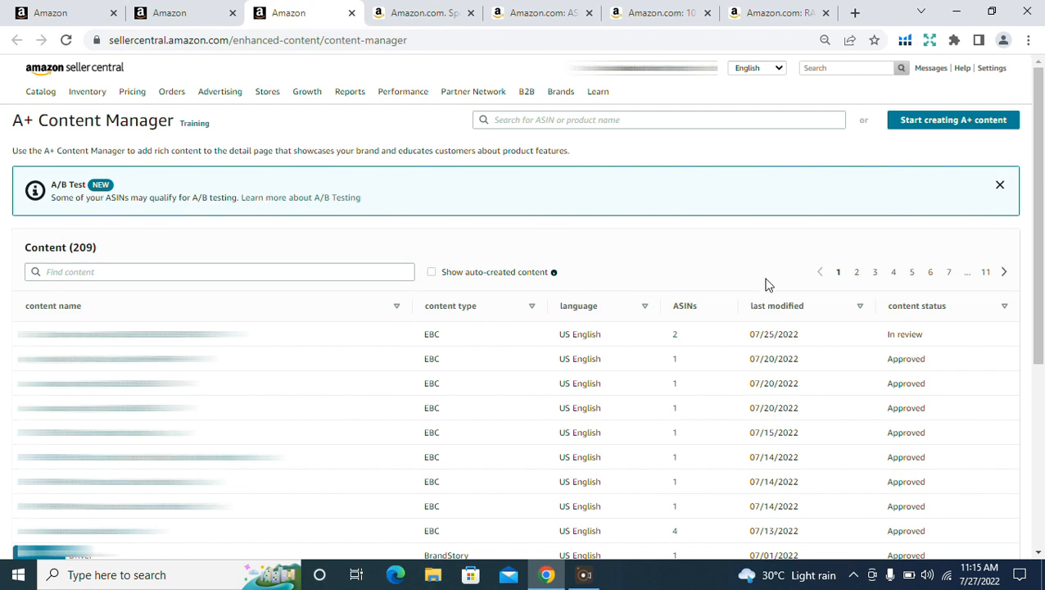
Start a Basic A+ enhanced product description named "Decorative trays" with US English as its language.
click(964, 123)
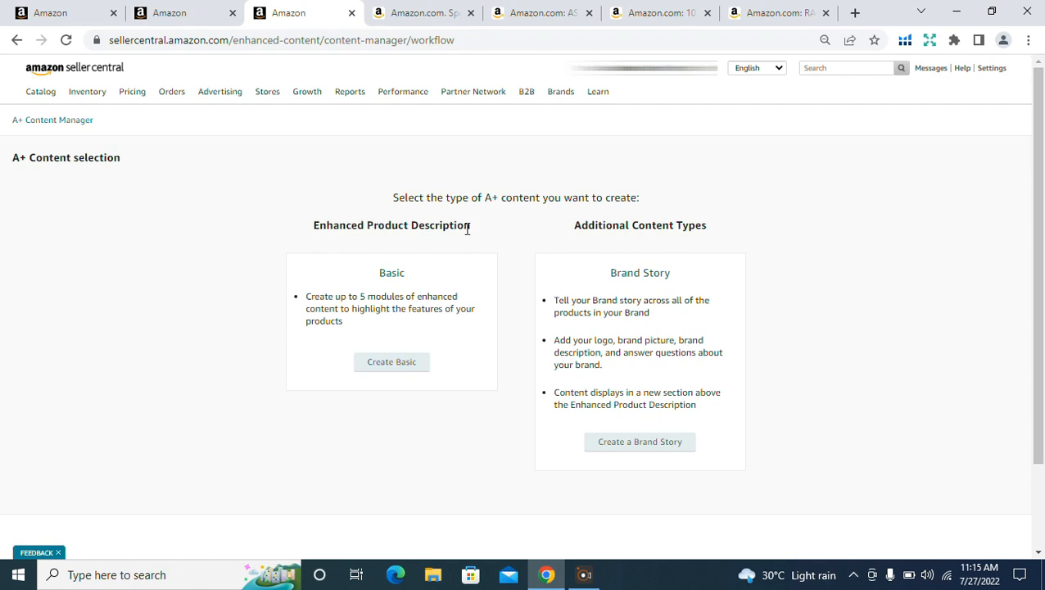
click(393, 362)
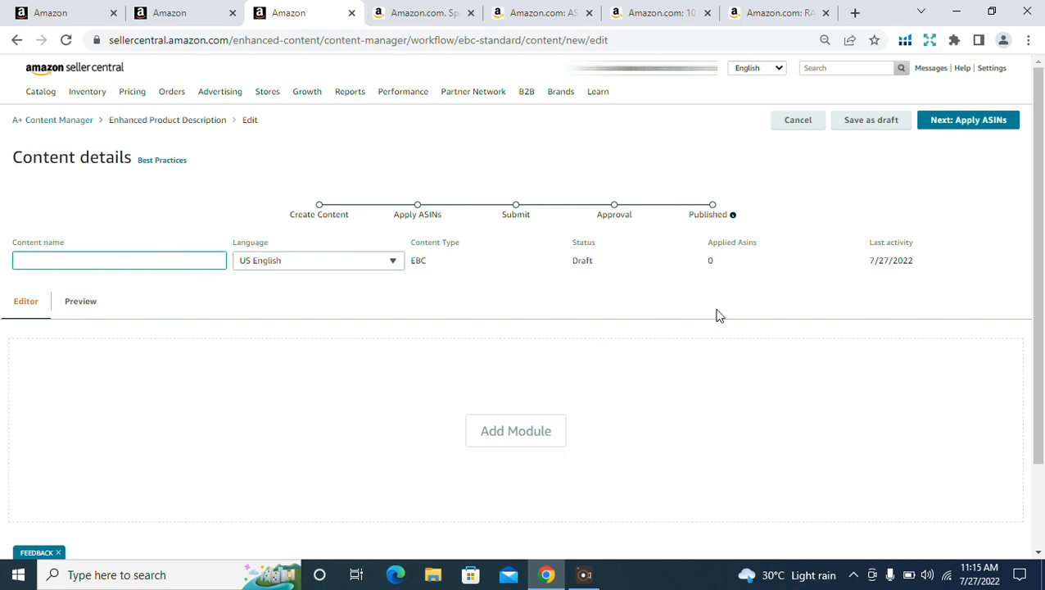
scroll(925, 286, down, 1)
scroll(924, 286, down, 1)
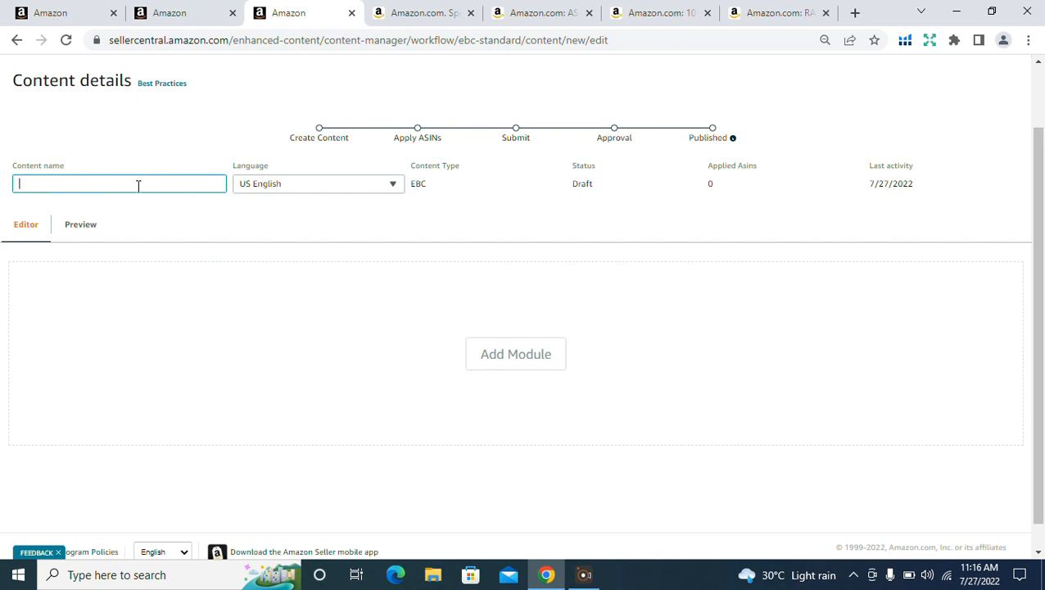
text(Decorative trays)
click(357, 182)
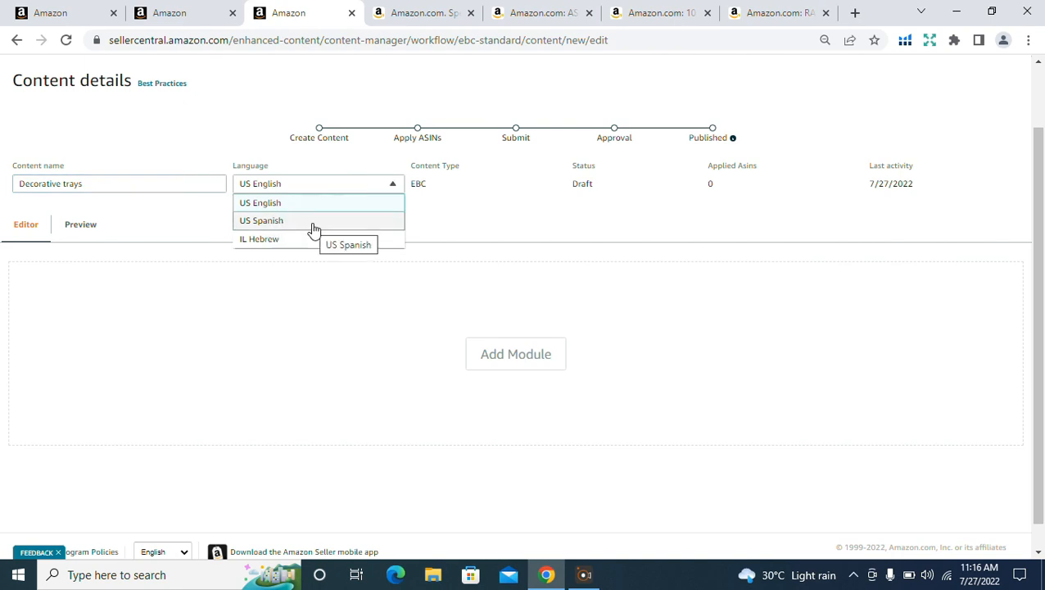
click(893, 249)
scroll(961, 238, down, 1)
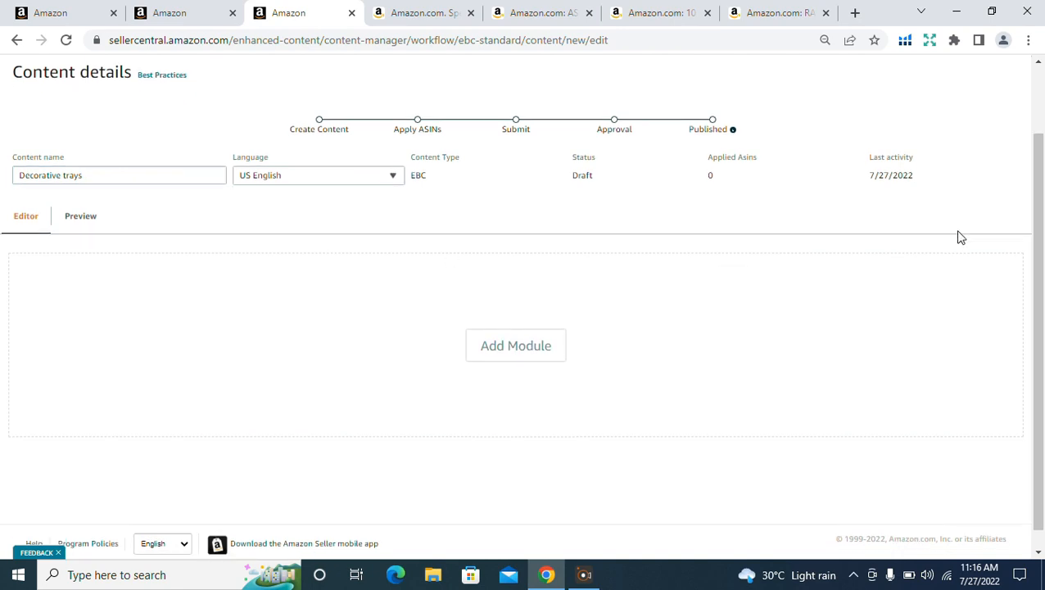
Open the module picker for the new content and browse the full range of standard module layouts.
click(518, 331)
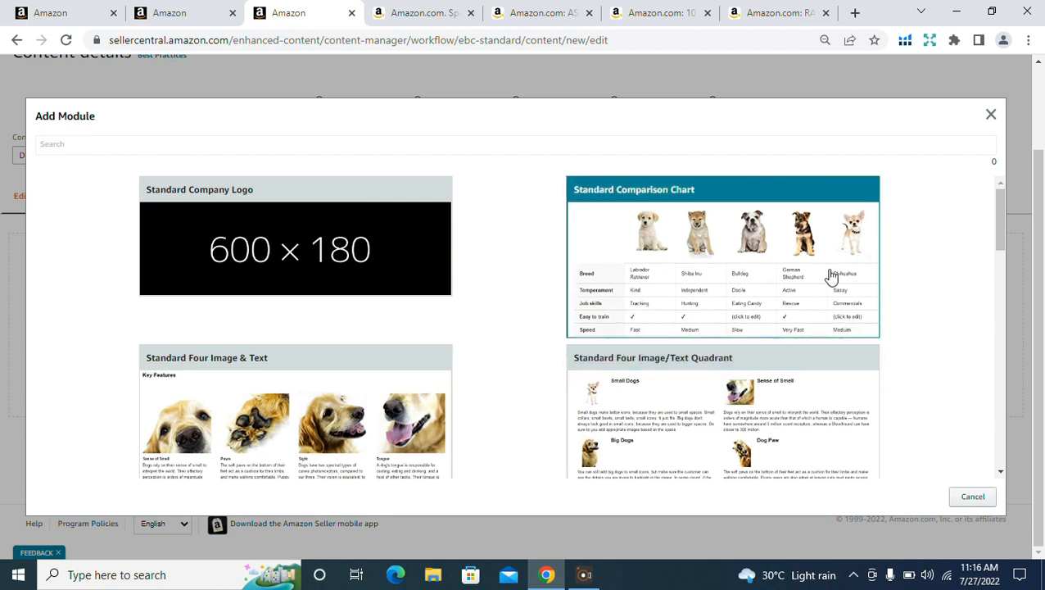
scroll(831, 274, down, 8)
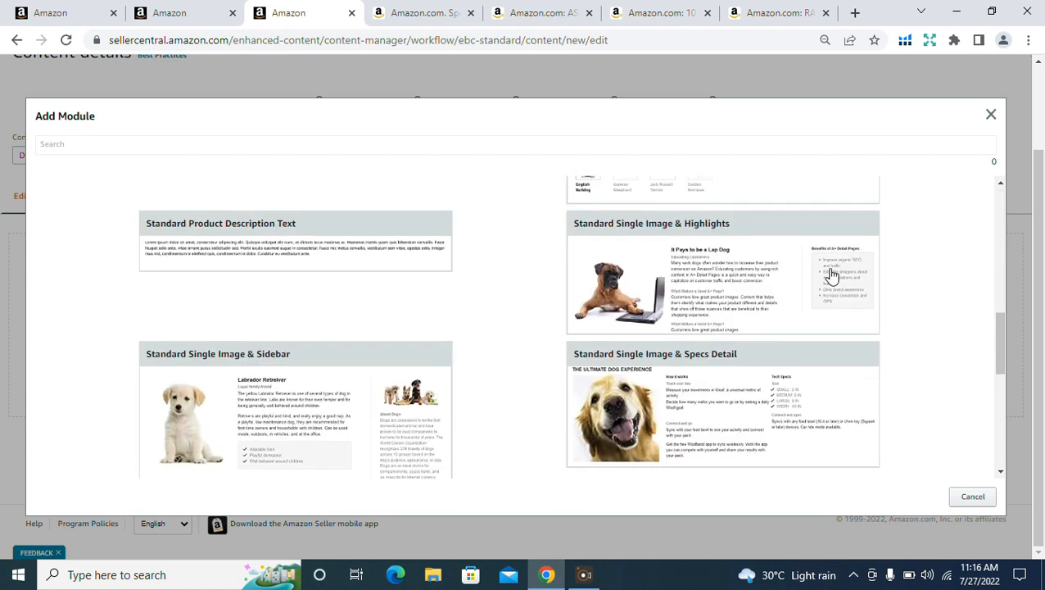
scroll(831, 274, down, 1)
scroll(832, 276, down, 2)
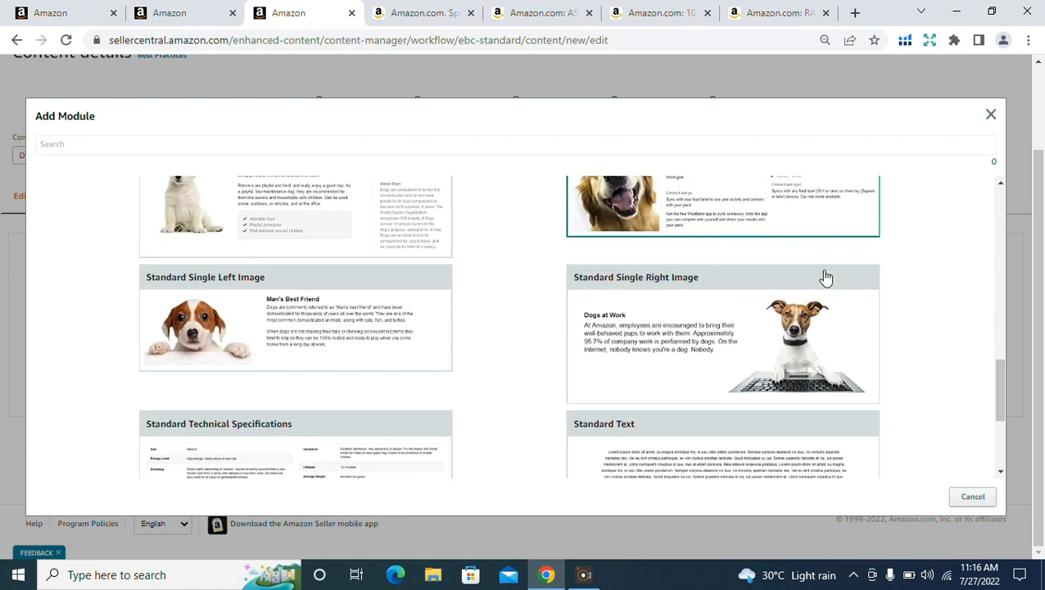
scroll(811, 281, down, 3)
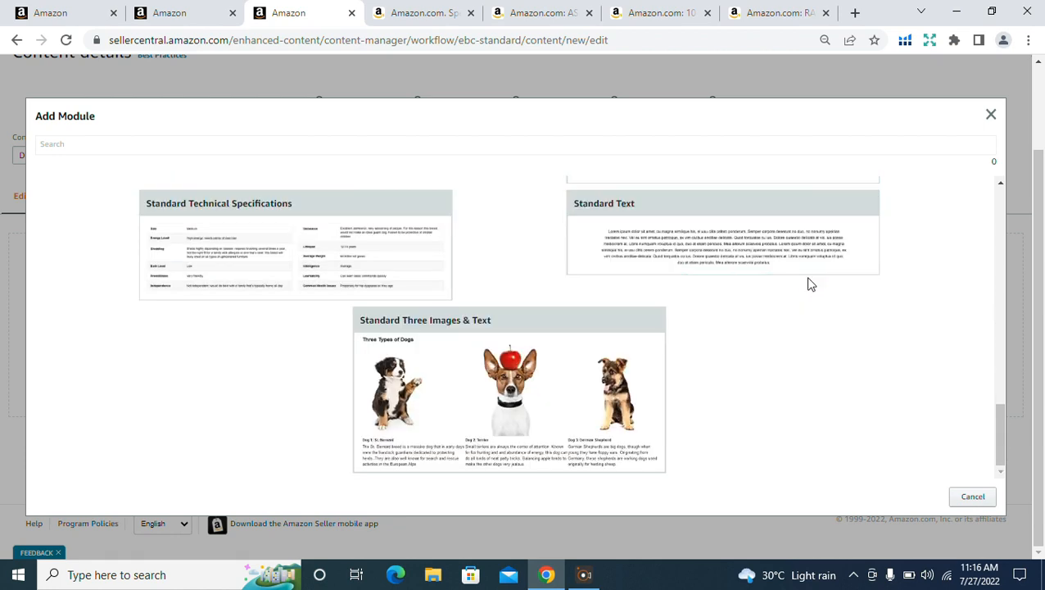
scroll(811, 282, up, 5)
scroll(816, 291, up, 6)
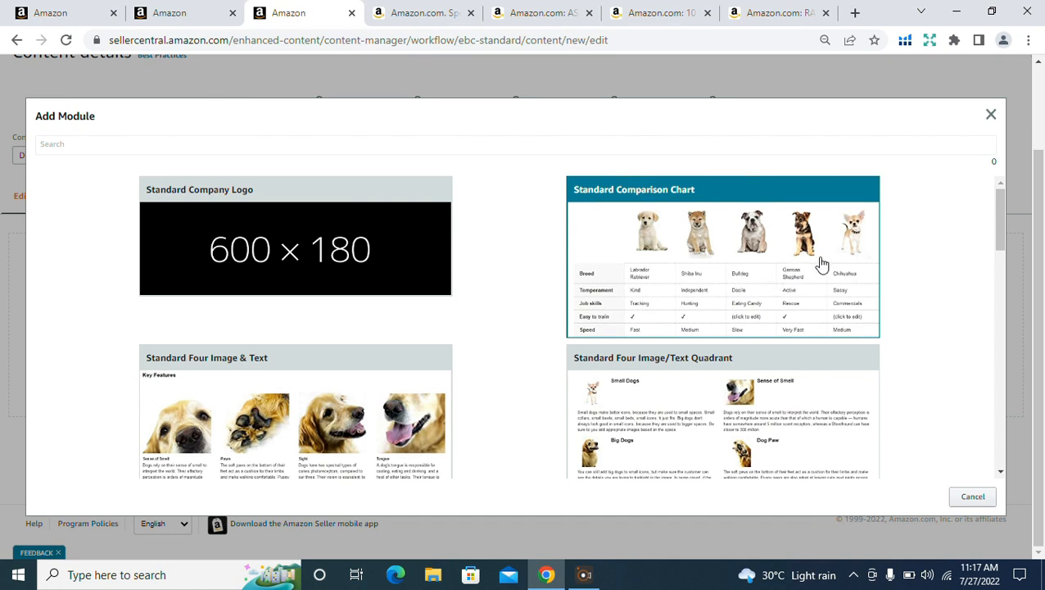
Examine the four-image, text overlay, image header and Standard Multiple Image Module A layouts.
scroll(822, 264, down, 2)
click(353, 303)
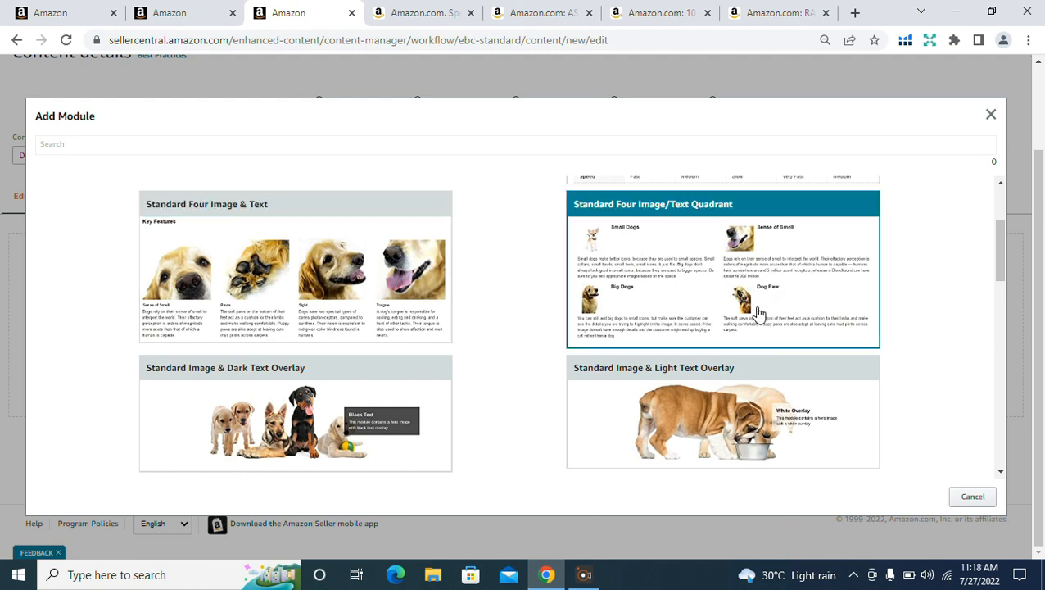
scroll(926, 270, down, 1)
scroll(926, 271, down, 1)
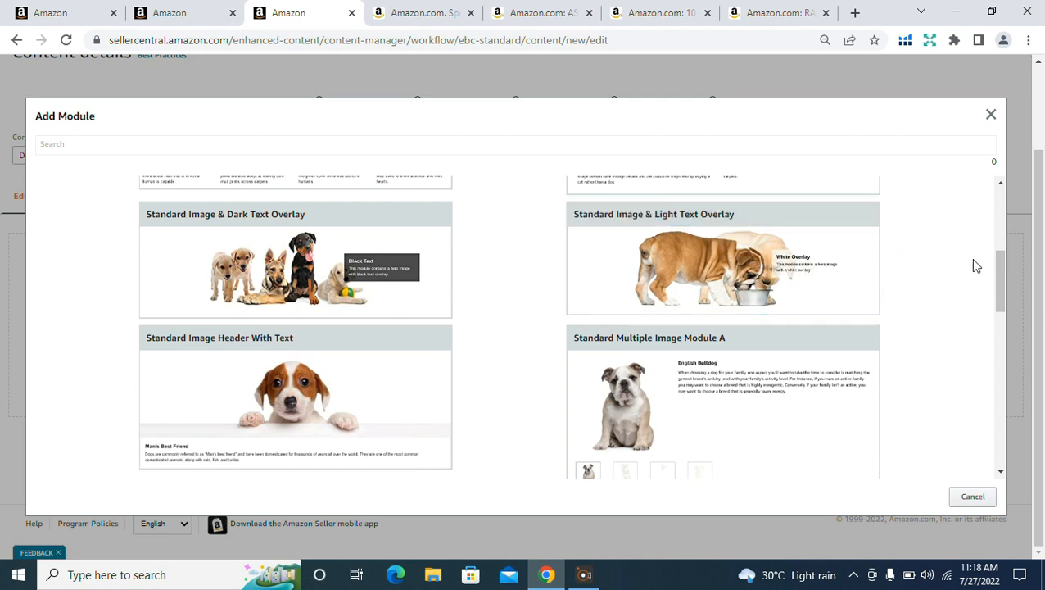
drag(999, 290, 1000, 316)
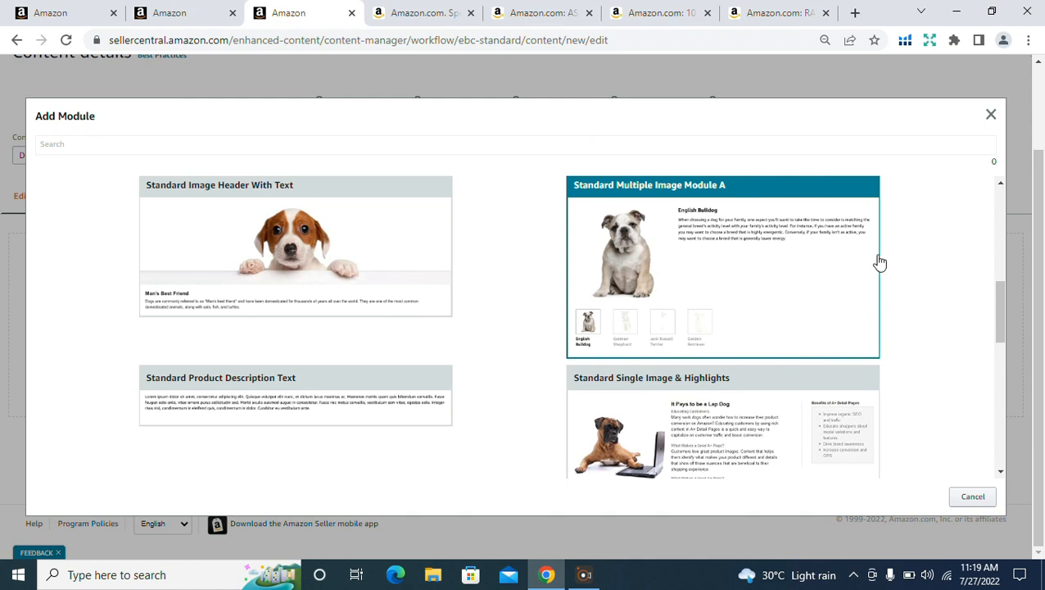
Compare the Standard Single Image modules, including the Highlights, Sidebar and Specs Detail layouts.
scroll(878, 261, down, 2)
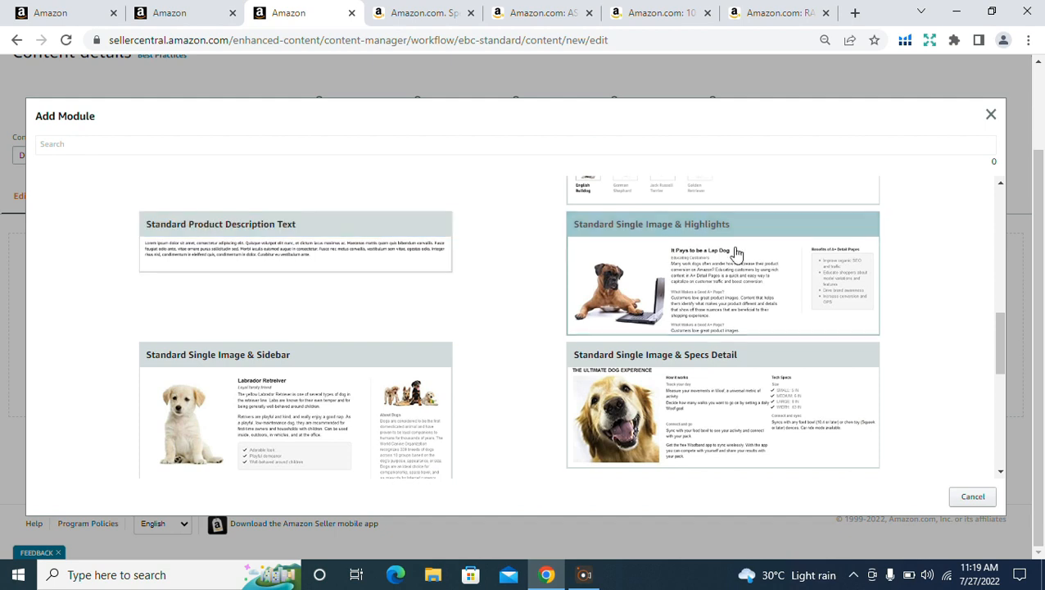
scroll(829, 215, down, 1)
scroll(946, 236, up, 2)
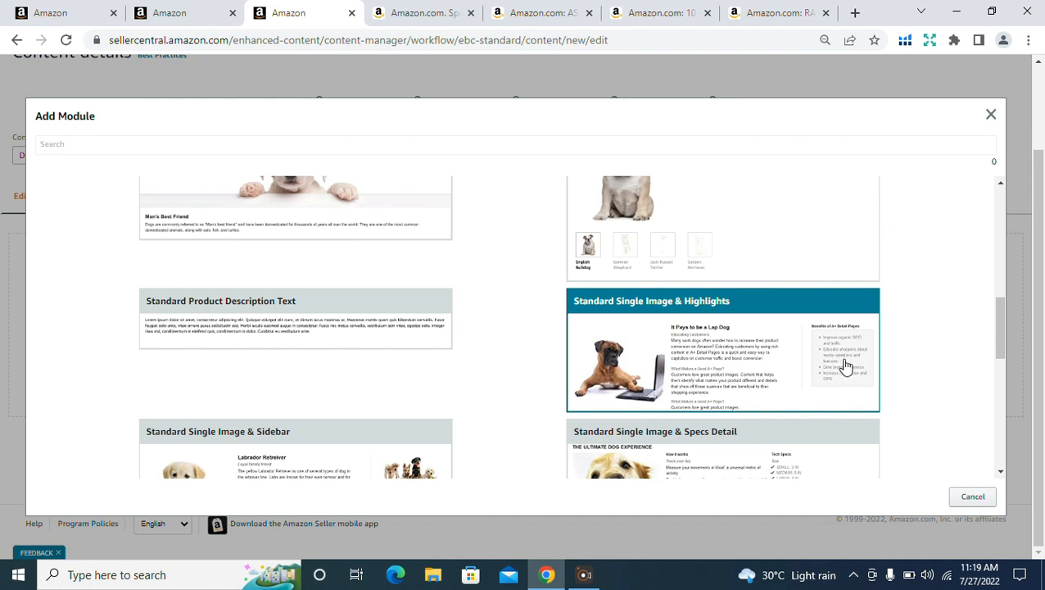
scroll(844, 361, down, 1)
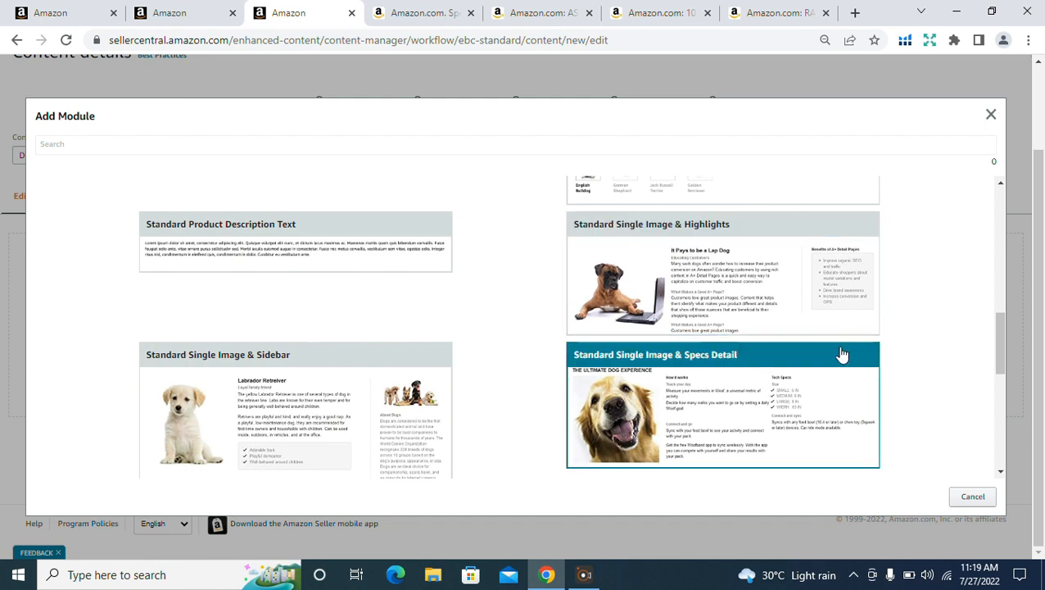
scroll(946, 322, down, 3)
scroll(941, 335, up, 2)
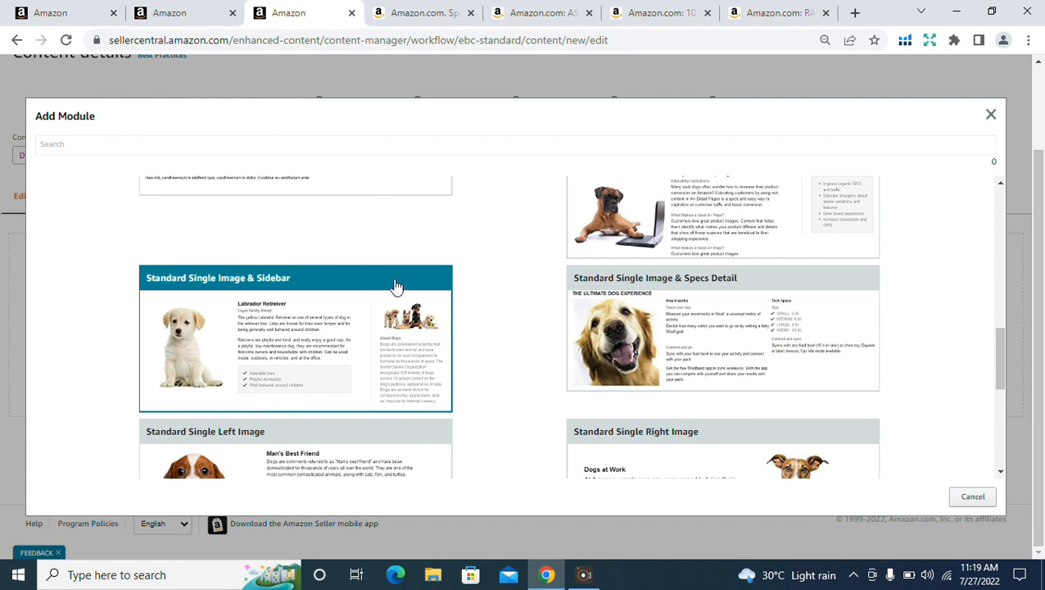
scroll(690, 279, up, 1)
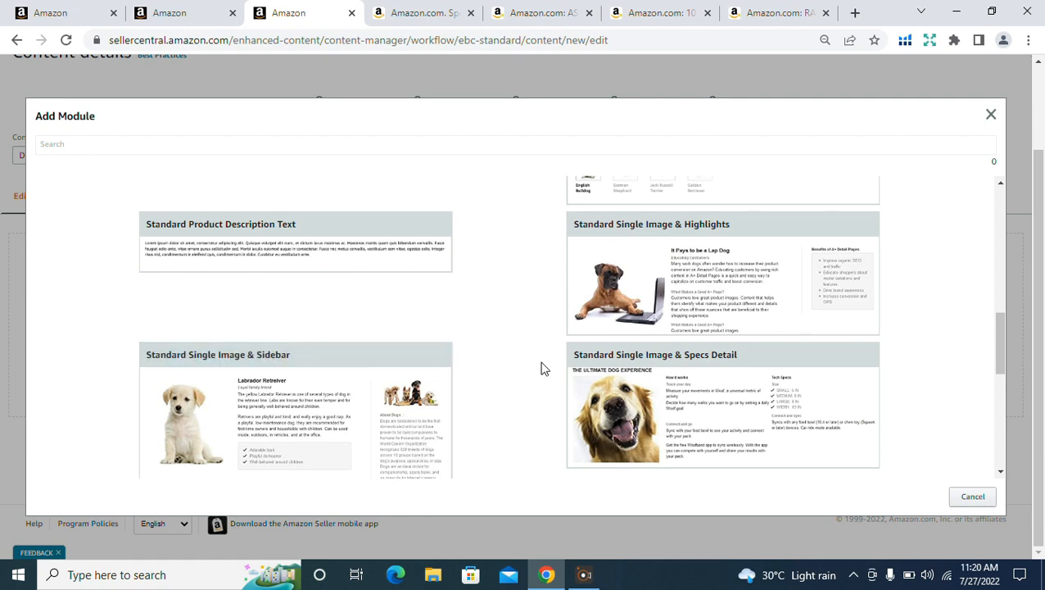
Examine the Standard Single Left Image, Single Right Image, Technical Specifications, Text and Three Images & Text modules against the Single Image layouts.
scroll(512, 382, down, 3)
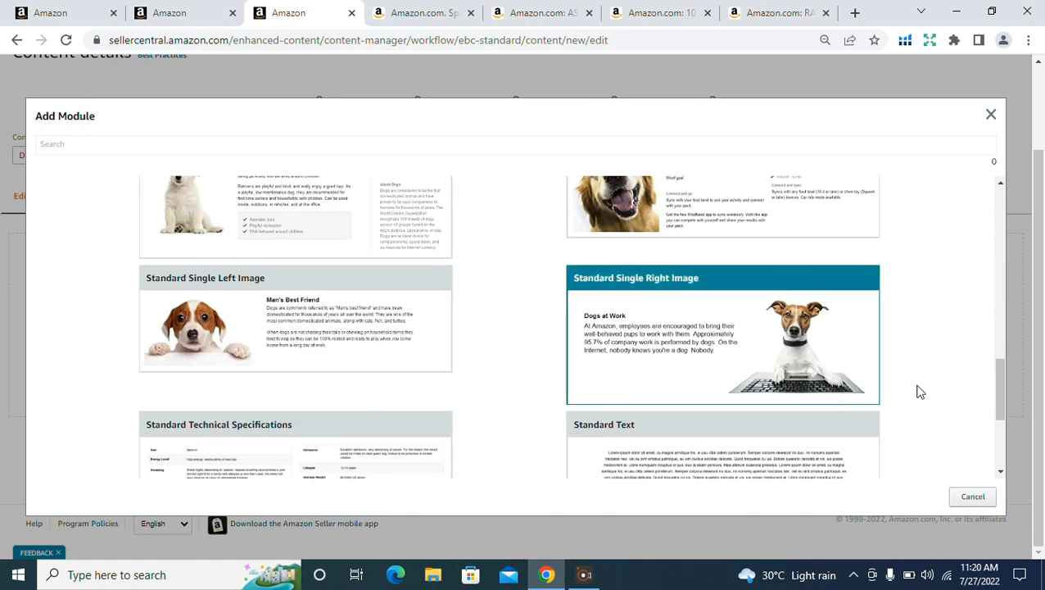
drag(997, 387, 986, 367)
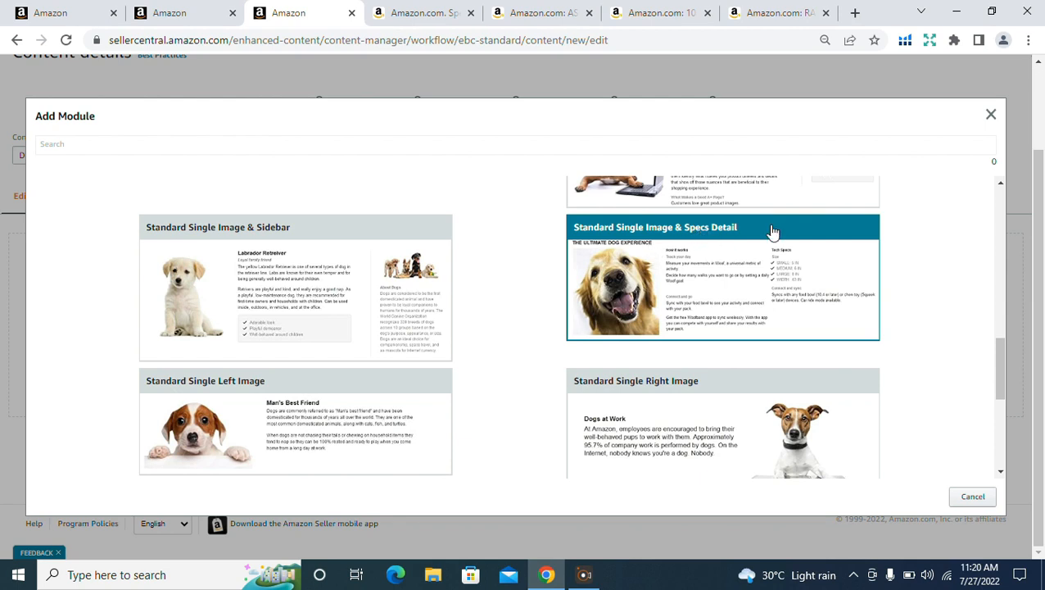
scroll(611, 402, up, 1)
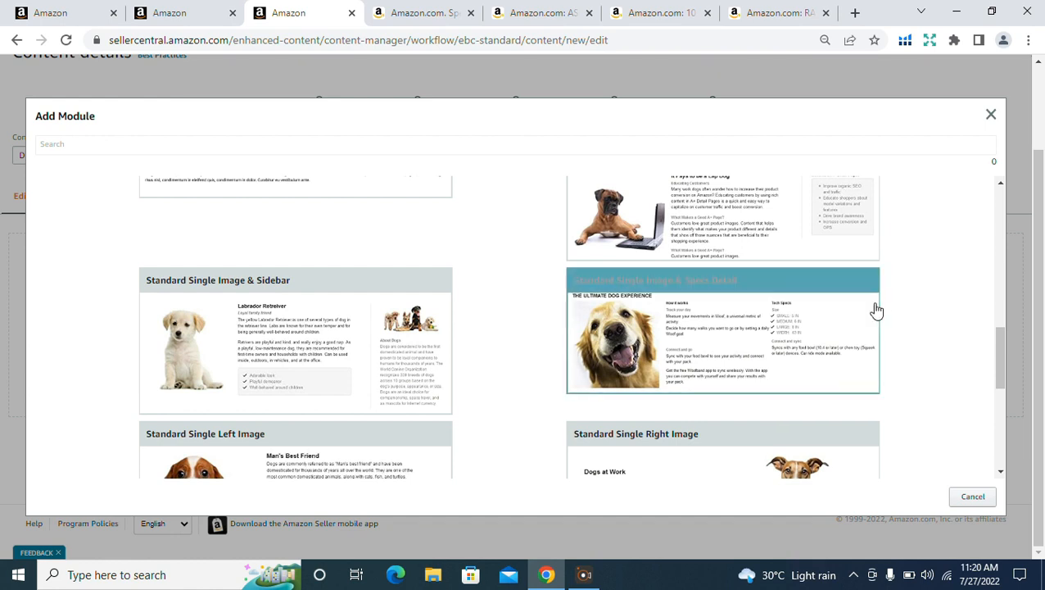
scroll(875, 312, down, 2)
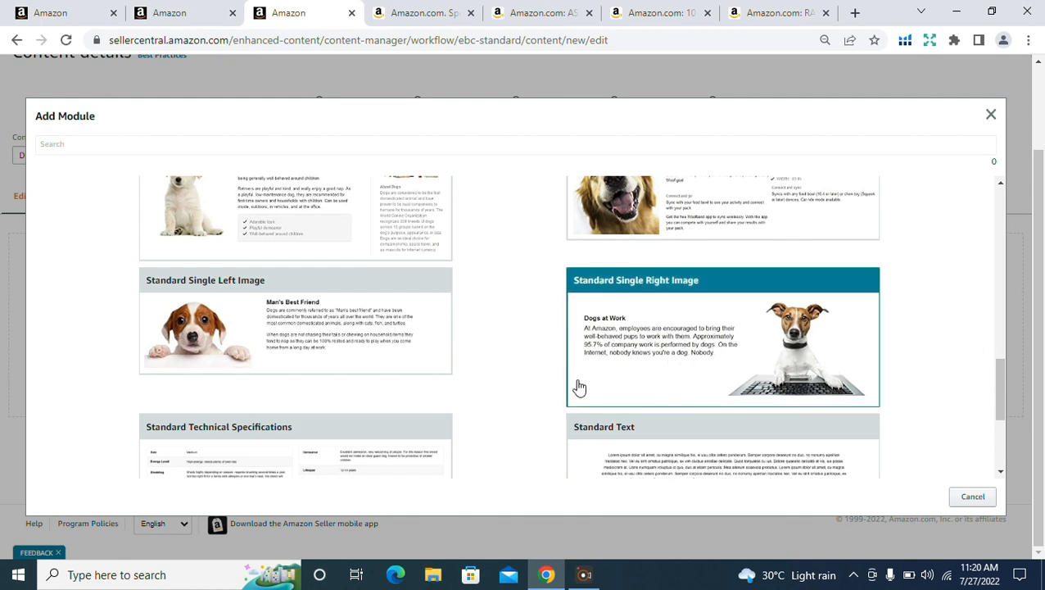
scroll(579, 388, down, 3)
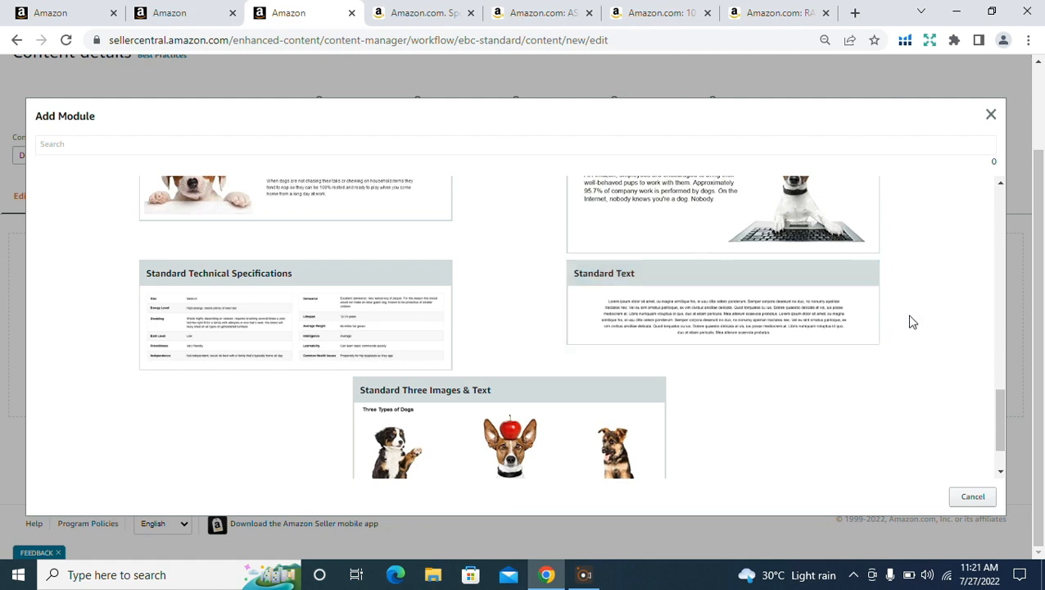
scroll(913, 322, down, 1)
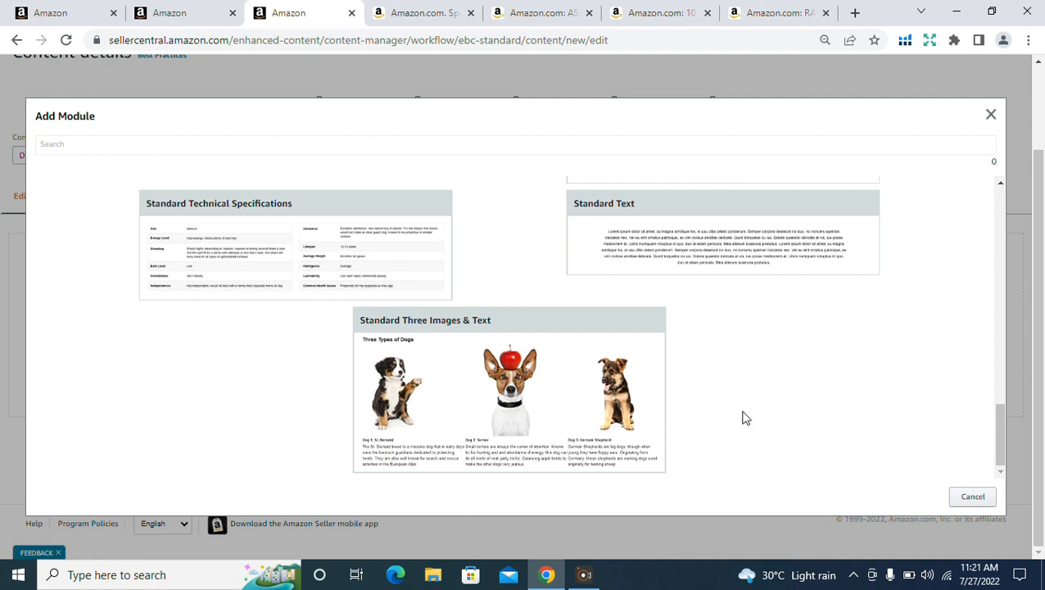
scroll(842, 402, up, 2)
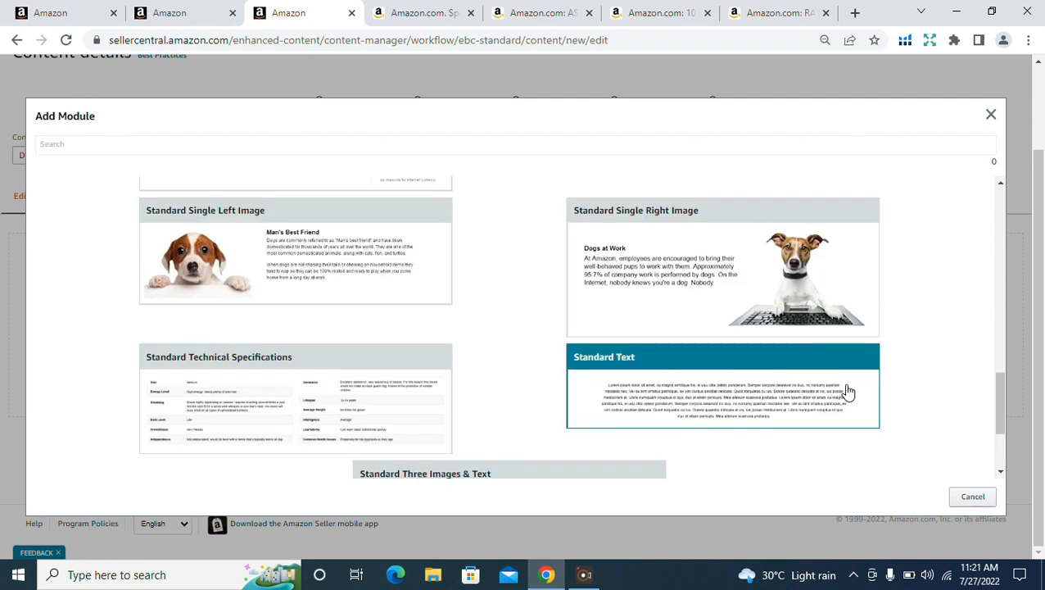
scroll(894, 320, up, 3)
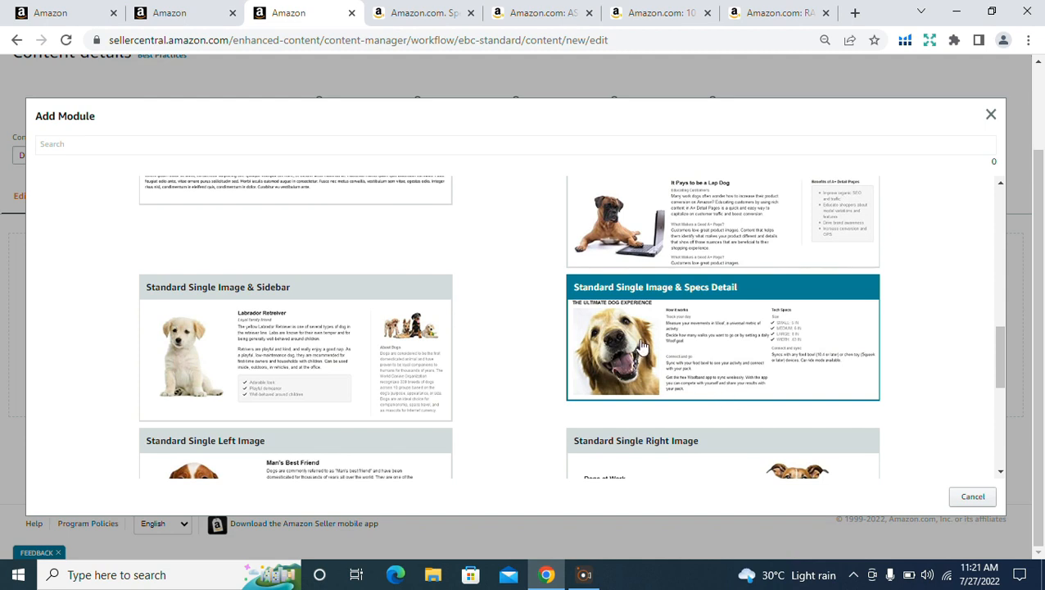
Add the Standard Image Header With Text module to the content.
scroll(671, 348, up, 3)
scroll(671, 349, up, 1)
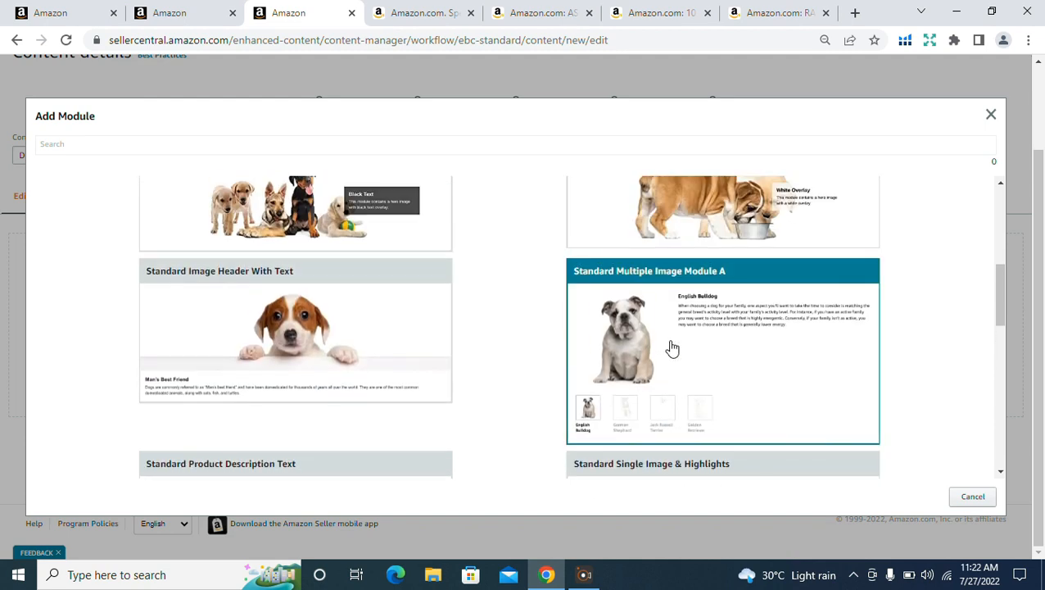
click(254, 356)
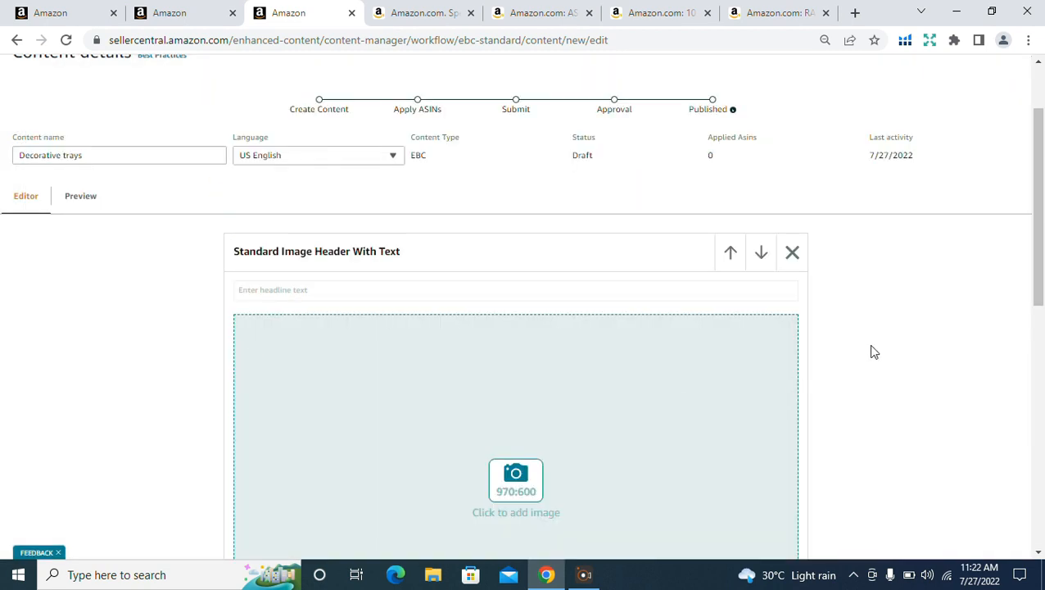
Add 970-600-1.jpg from the Asset Library as the header module's image, described as "decorative wooden trays".
scroll(869, 345, down, 2)
click(496, 357)
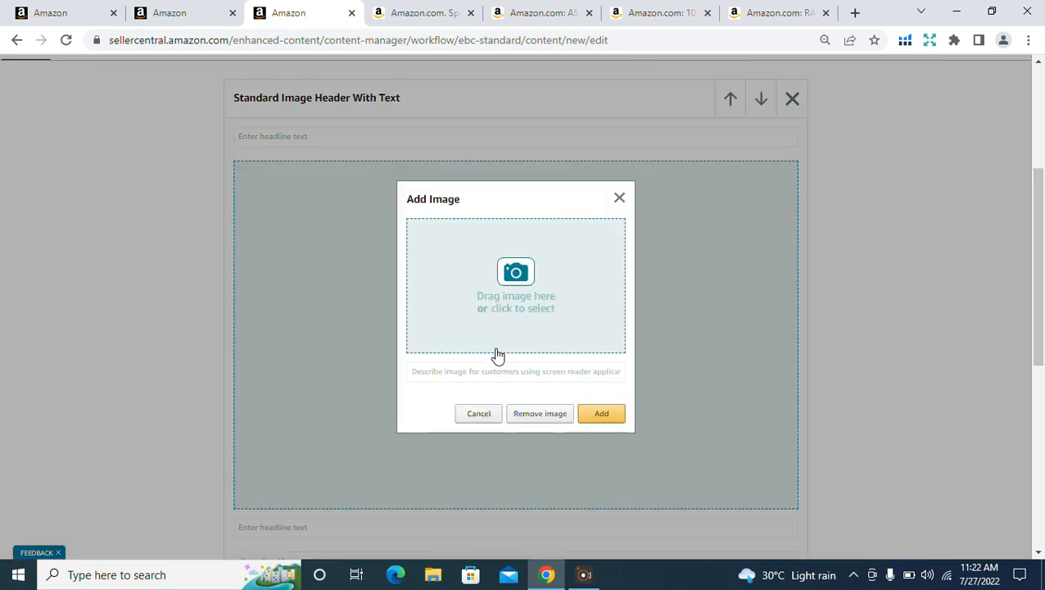
click(528, 275)
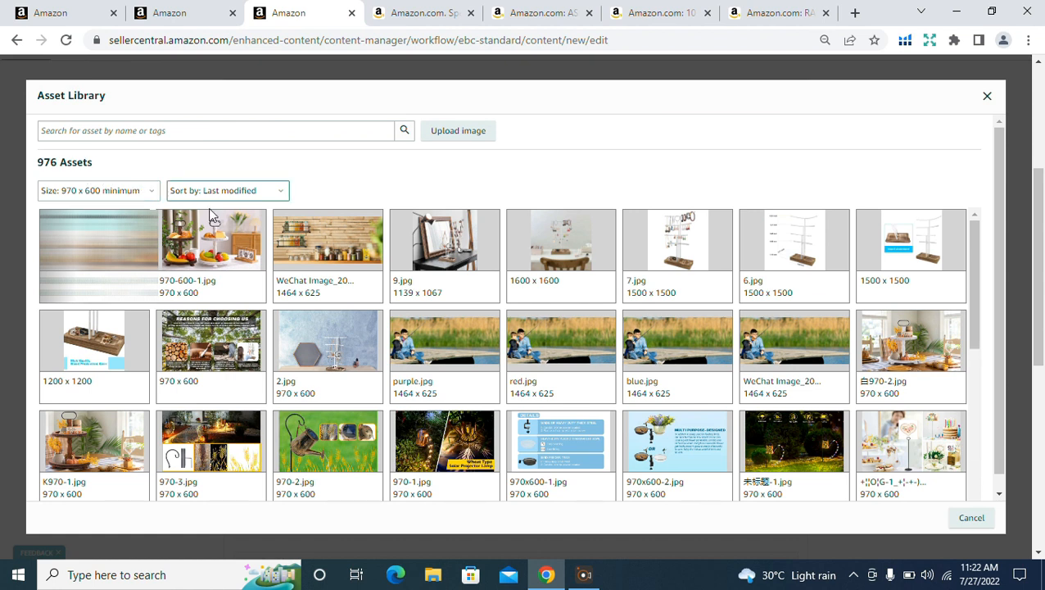
mouse_move(208, 232)
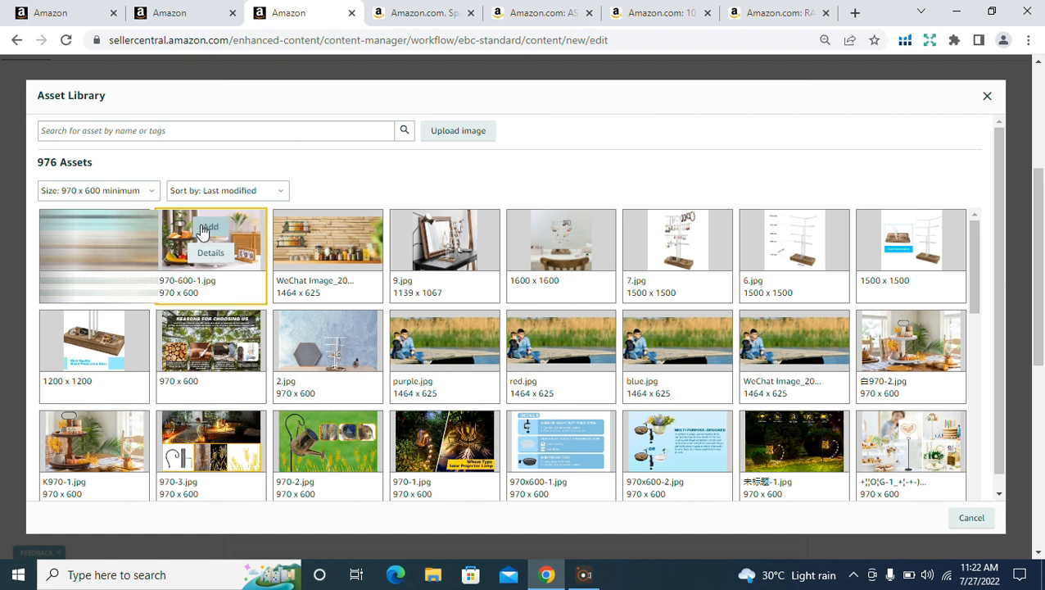
click(474, 131)
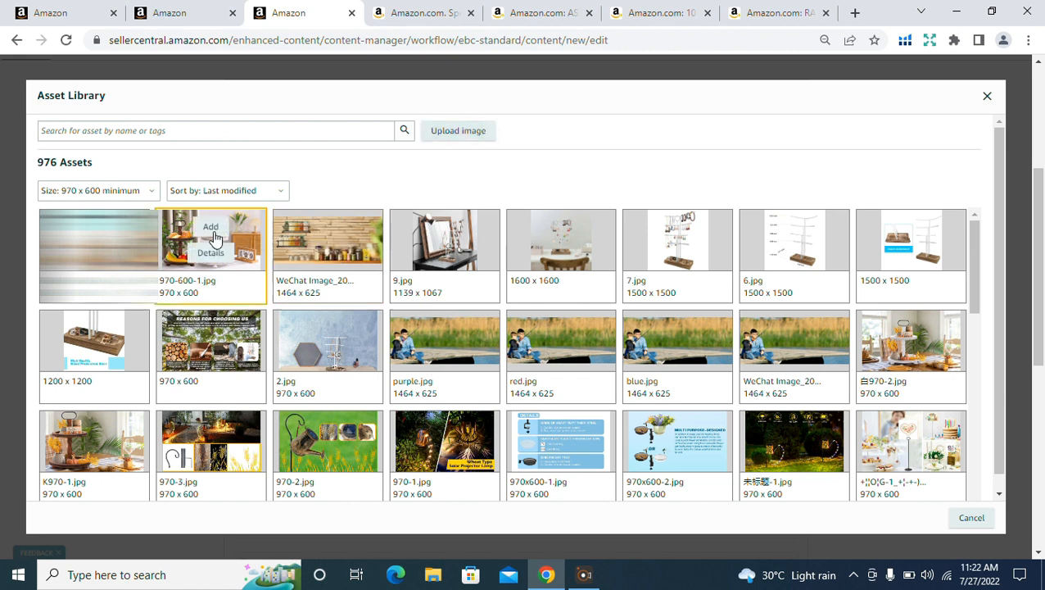
click(211, 229)
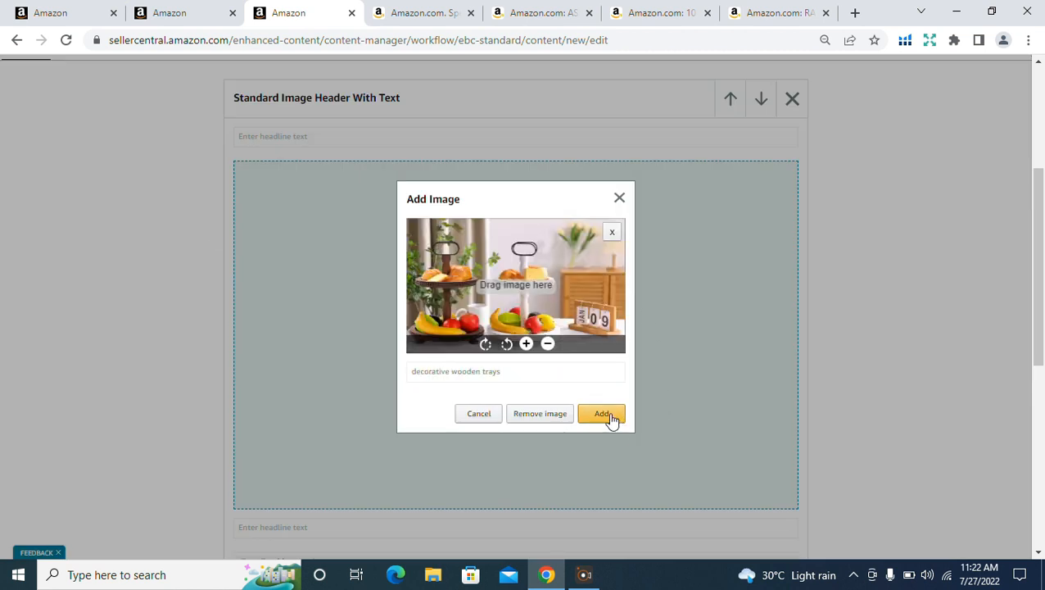
click(606, 415)
scroll(918, 377, down, 4)
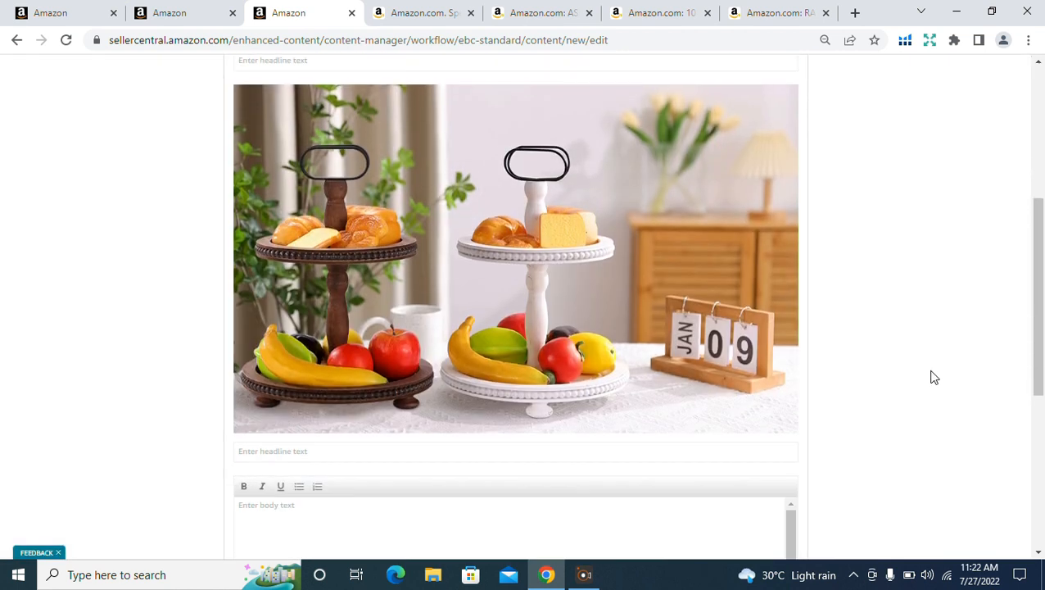
scroll(927, 374, up, 3)
Add a Standard Four Image & Text module below the image header module.
scroll(927, 374, down, 5)
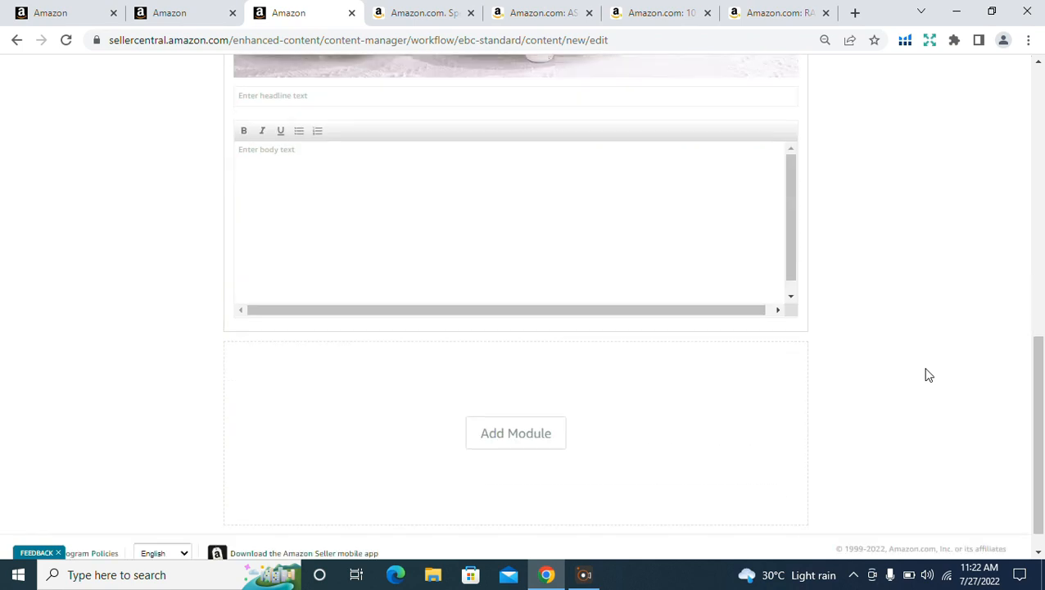
click(536, 404)
scroll(791, 334, down, 3)
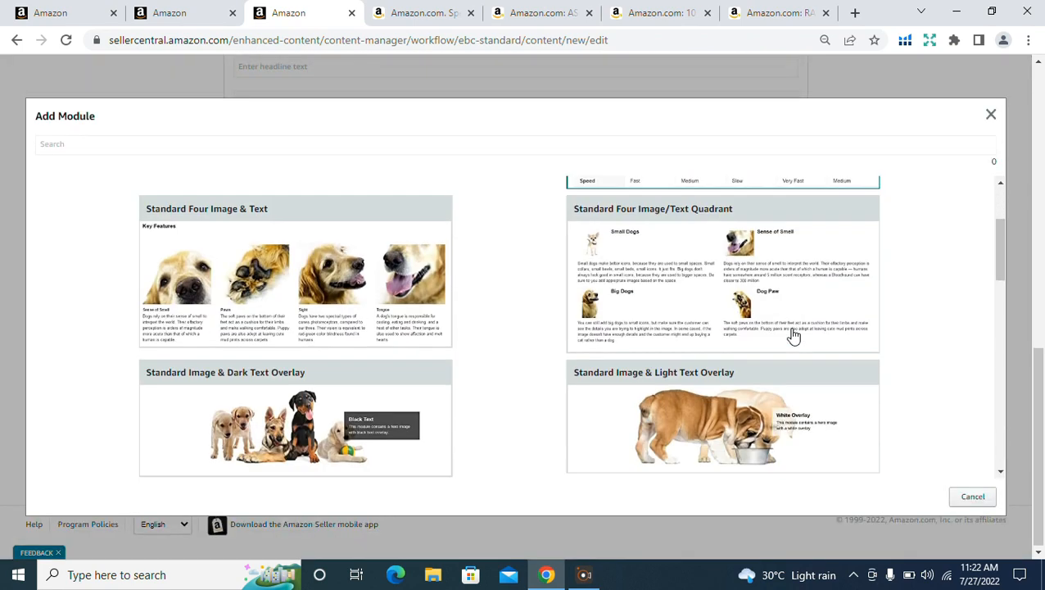
scroll(488, 338, down, 2)
click(322, 242)
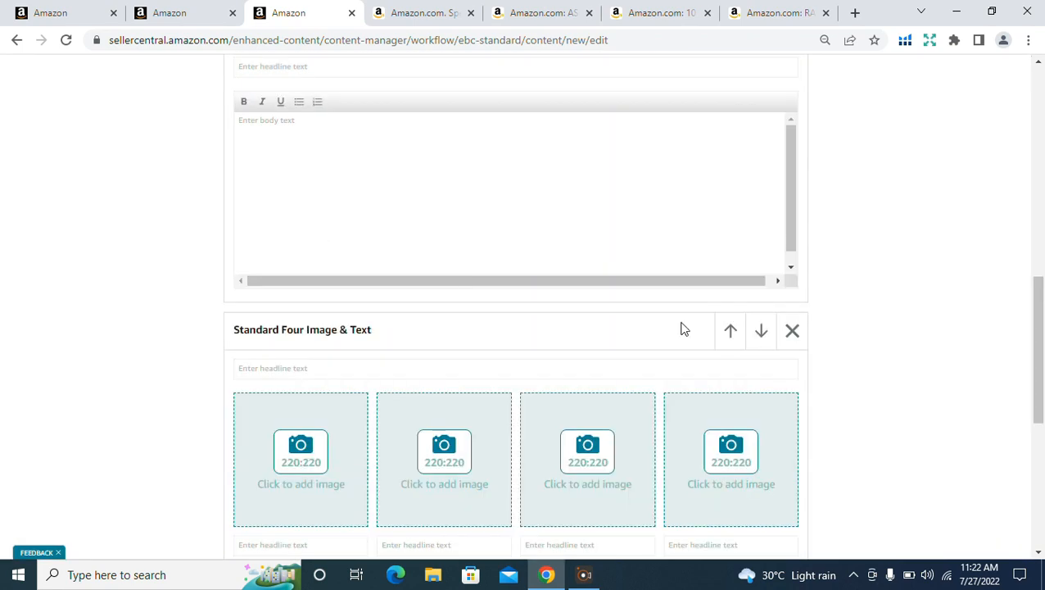
Remove the Standard Four Image & Text module from the content and confirm its deletion.
scroll(870, 366, down, 2)
scroll(868, 368, up, 2)
click(792, 331)
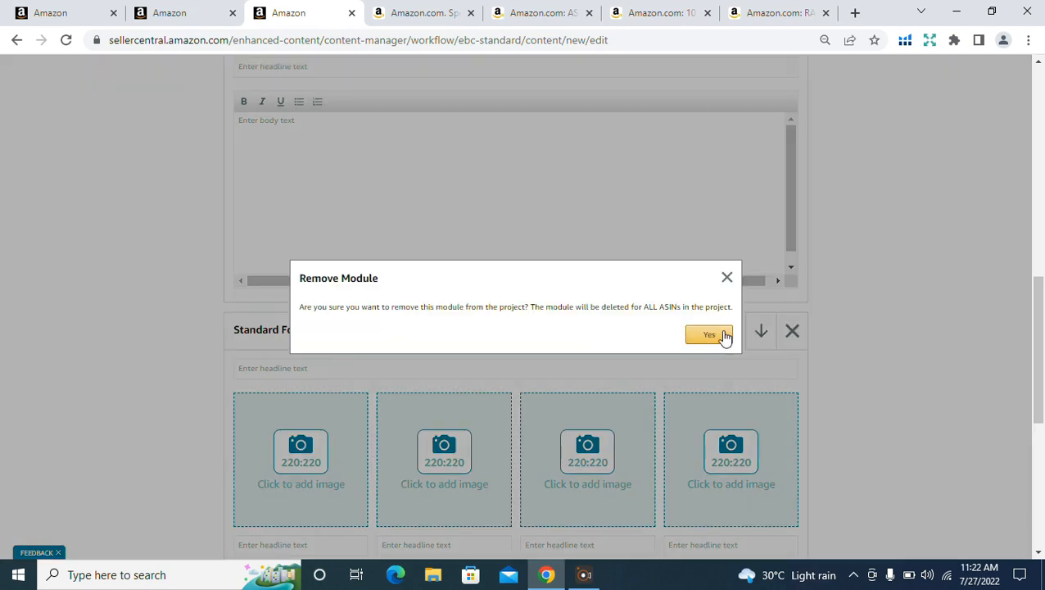
click(697, 344)
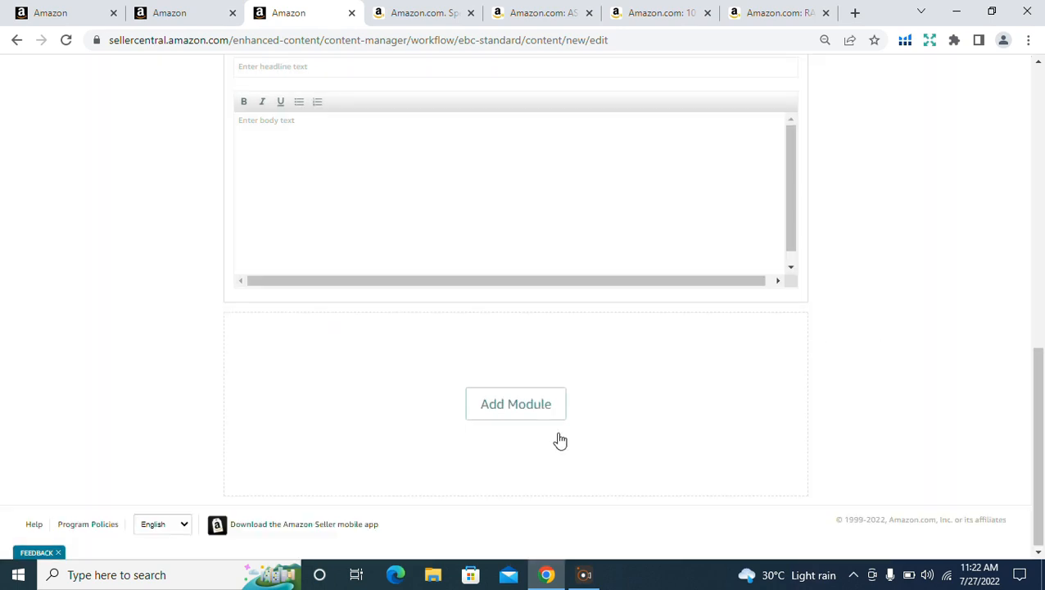
Add the Standard Four Image & Text module again and move it above the image header module.
click(530, 412)
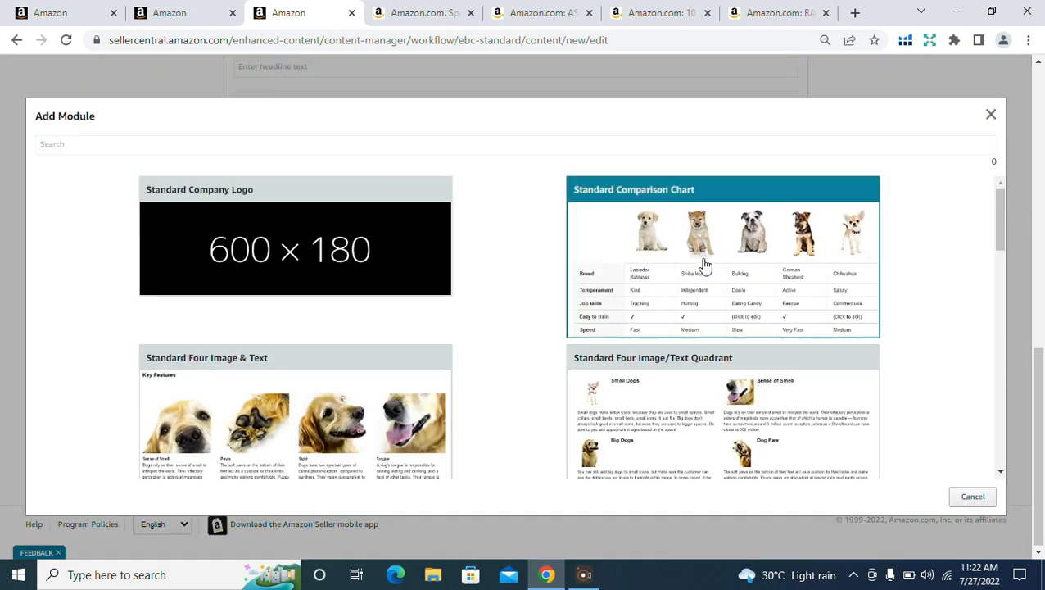
click(422, 400)
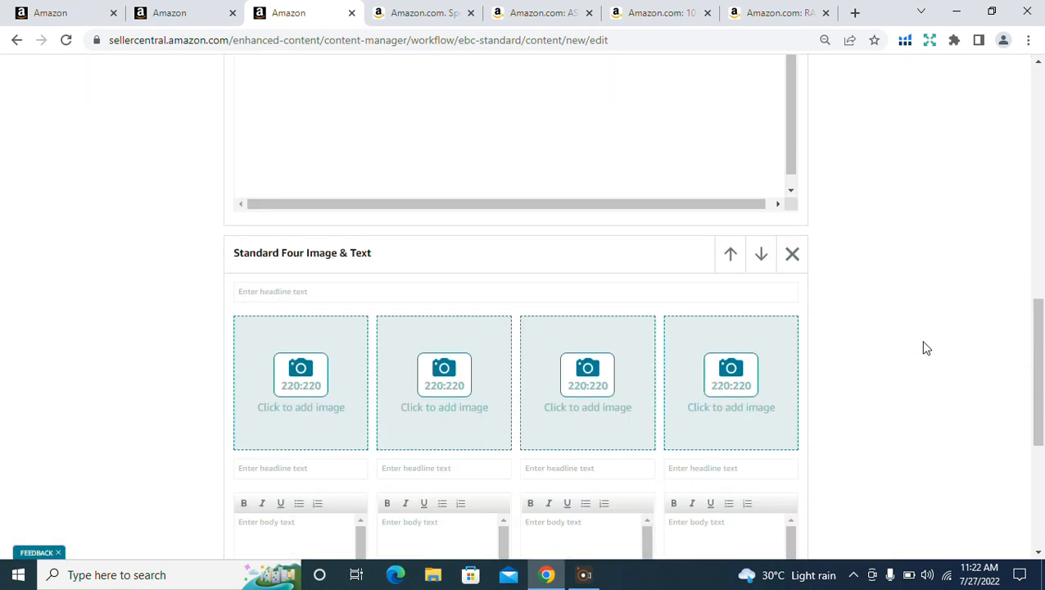
click(730, 255)
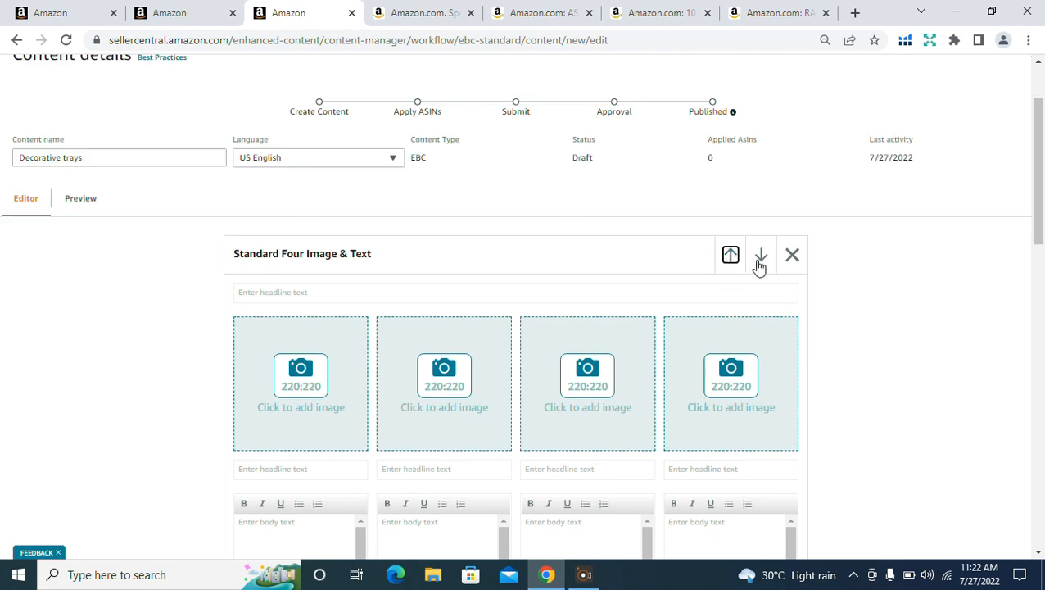
Move the Standard Four Image & Text module back below the image header module and check the order.
click(760, 258)
scroll(828, 276, down, 7)
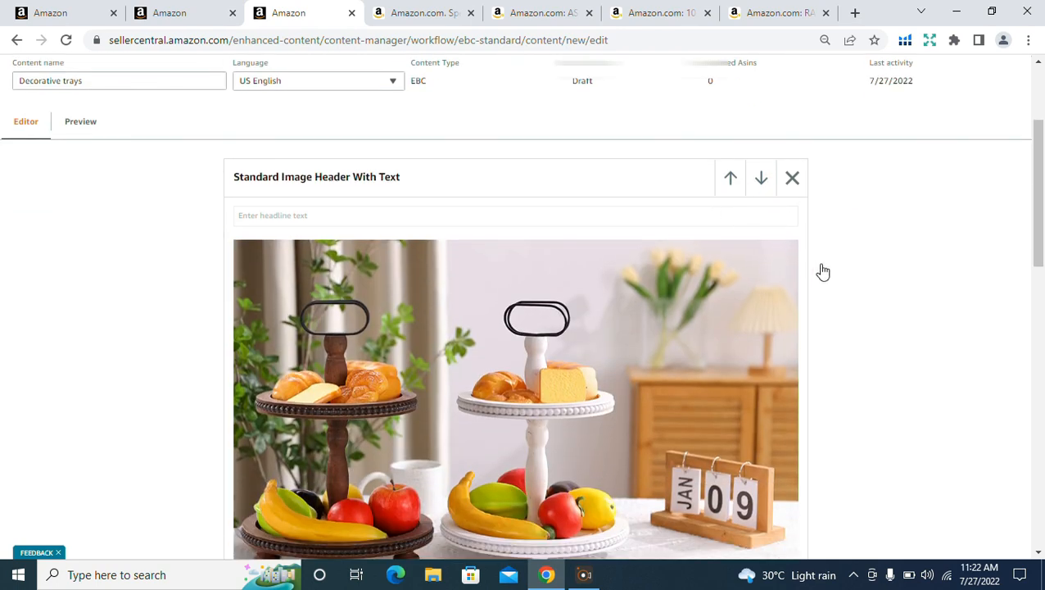
scroll(825, 275, up, 5)
scroll(824, 275, down, 3)
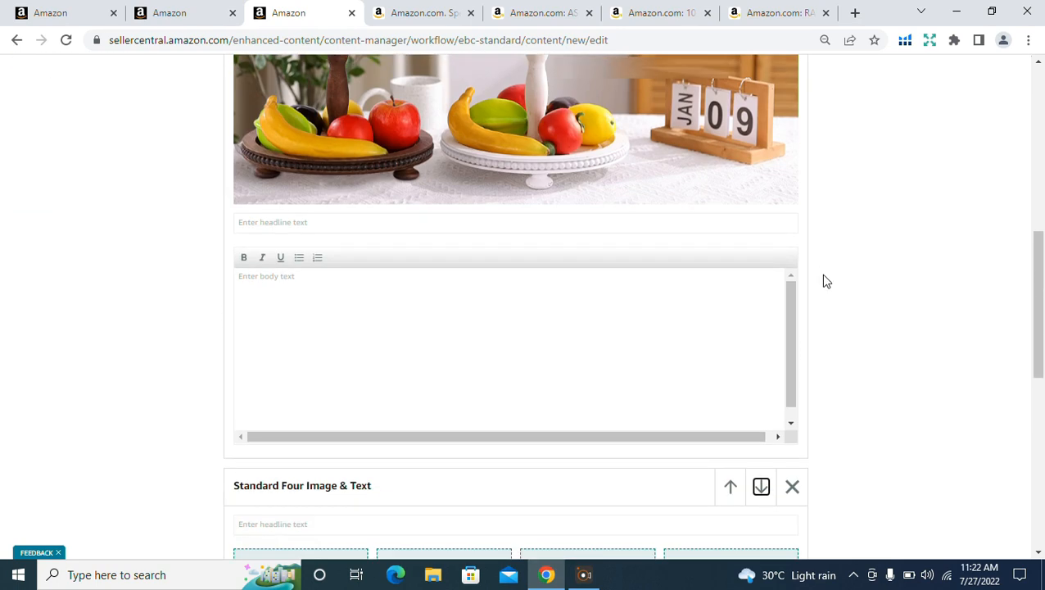
Delete the Standard Four Image & Text module again, leaving only the image header module.
click(793, 488)
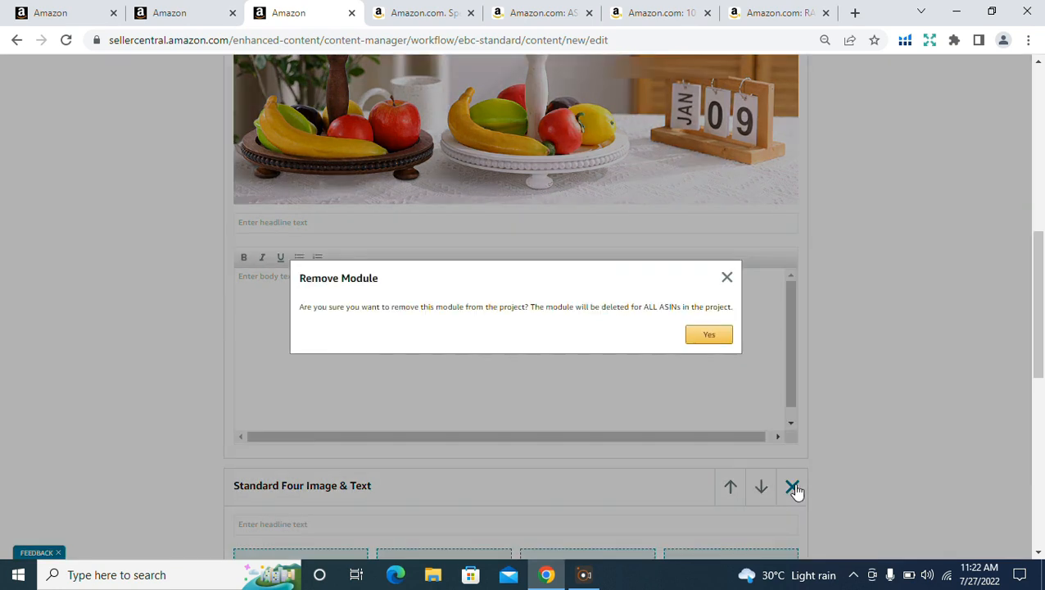
click(710, 337)
scroll(889, 311, up, 4)
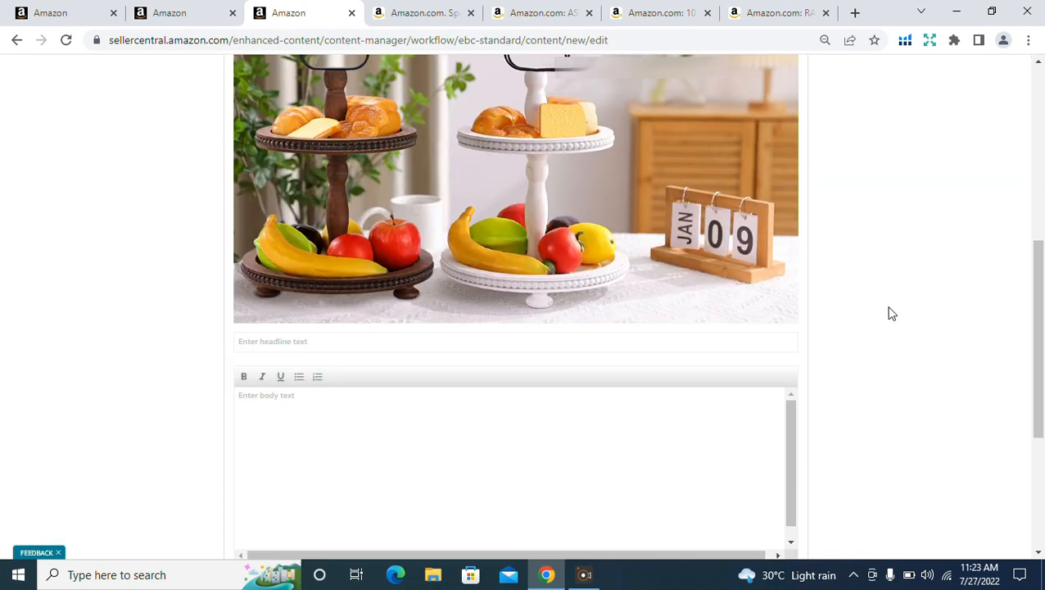
Save the "Decorative trays" content as a draft.
scroll(868, 320, up, 3)
scroll(889, 332, up, 1)
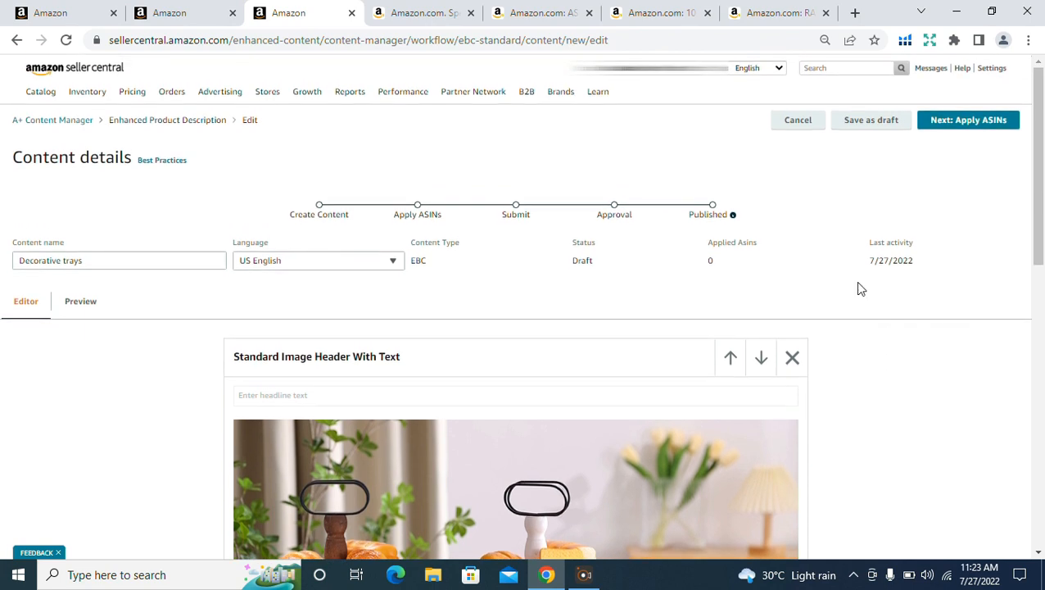
click(888, 128)
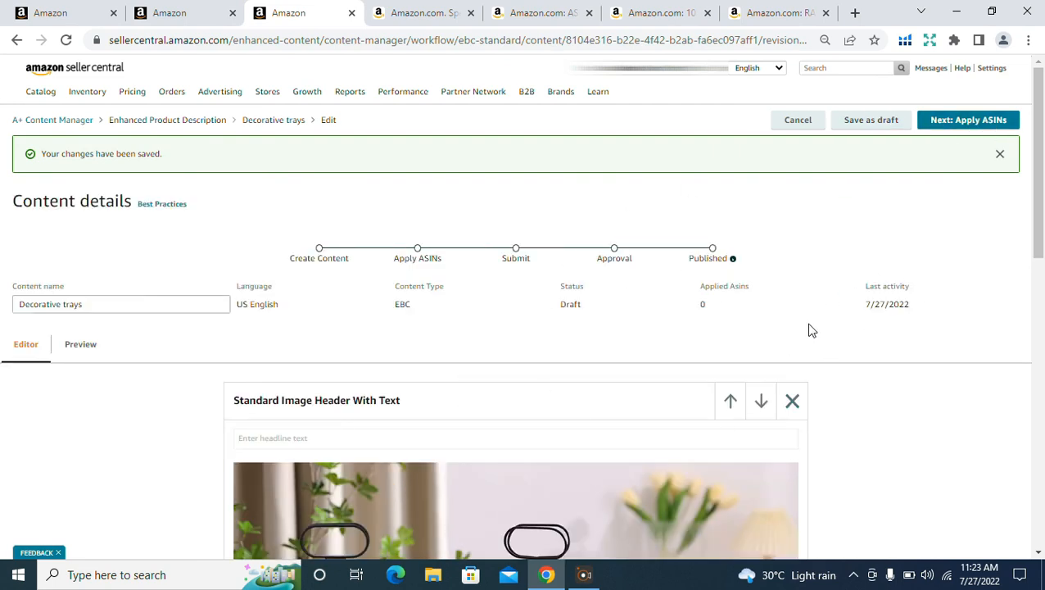
Proceed to the Apply ASINs stage and start a search for ASINs to apply to the content.
click(970, 123)
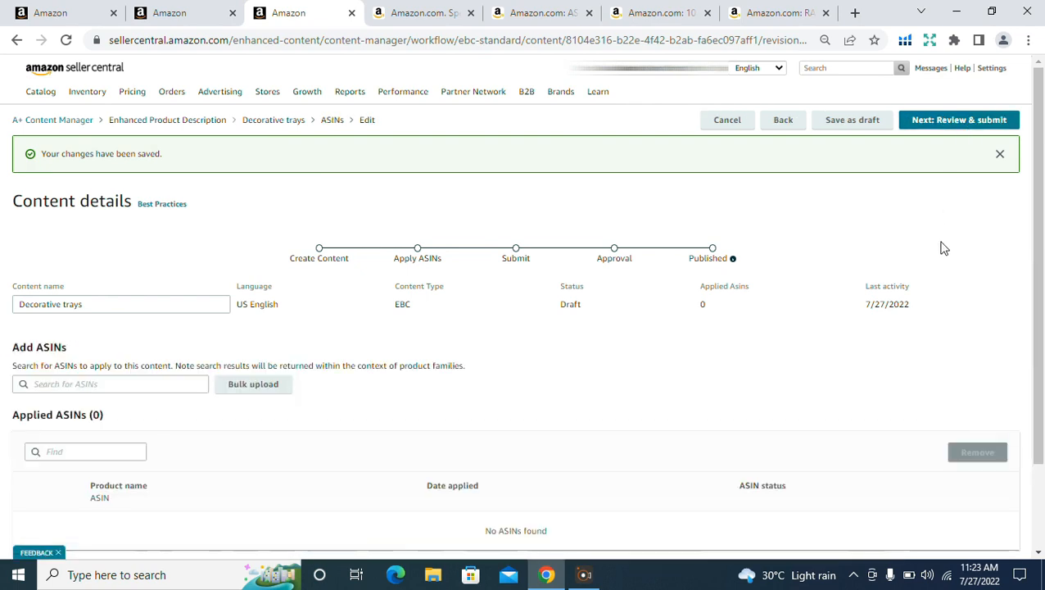
scroll(1039, 314, down, 2)
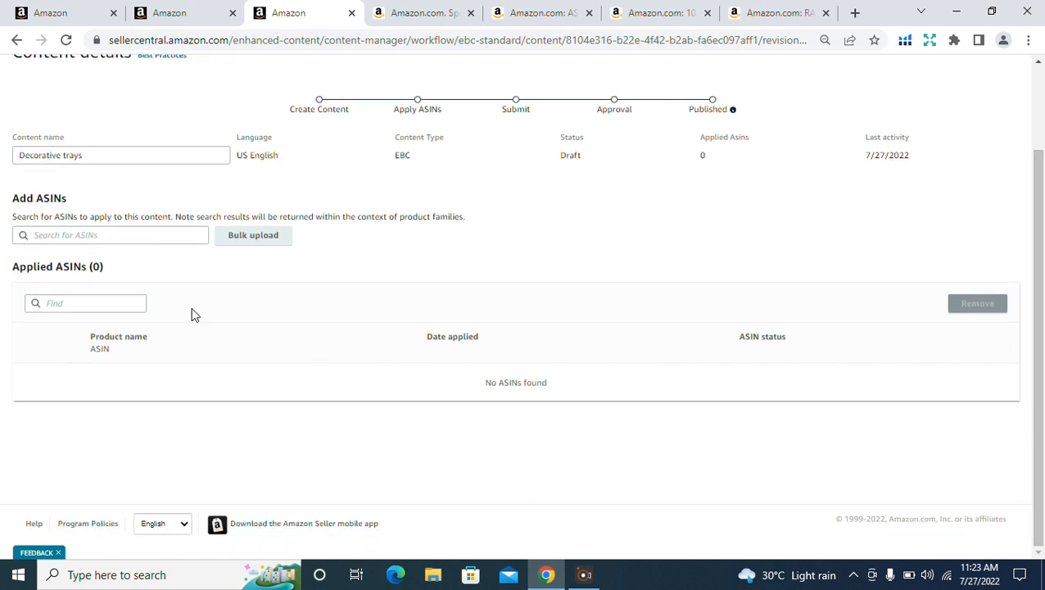
click(88, 232)
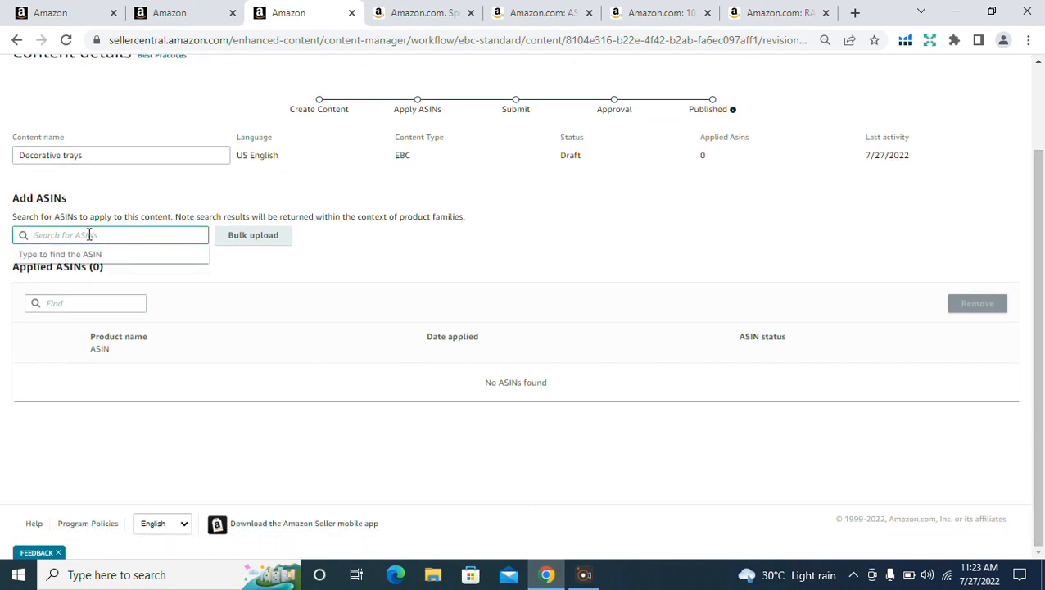
Copy the tray's ASIN from Manage Inventory and use it to find and choose the Urban Deco 2 Tier Decorative Tray under Add ASINs.
click(70, 12)
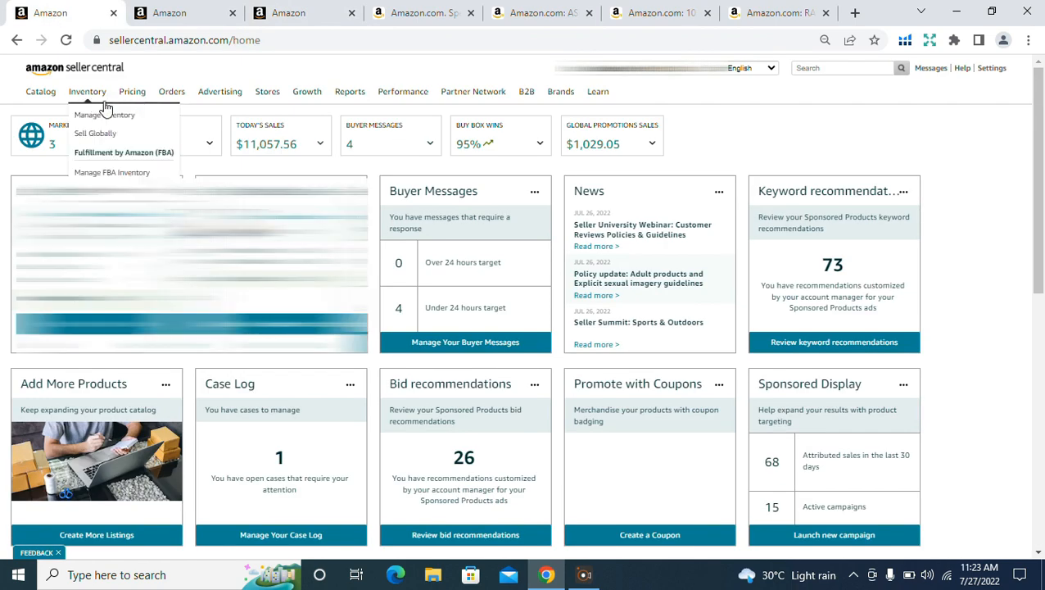
click(105, 114)
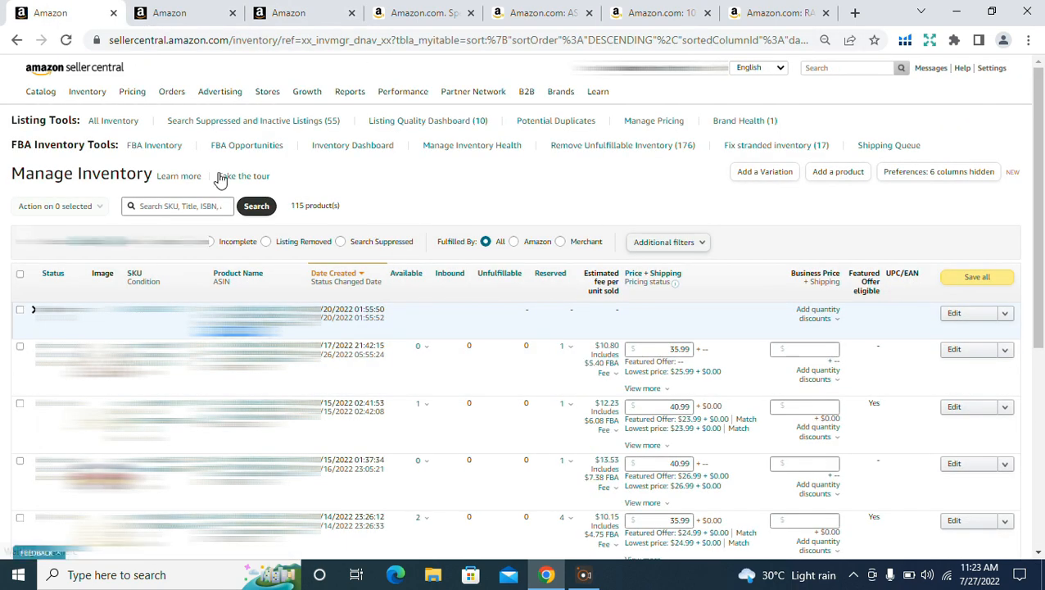
click(309, 9)
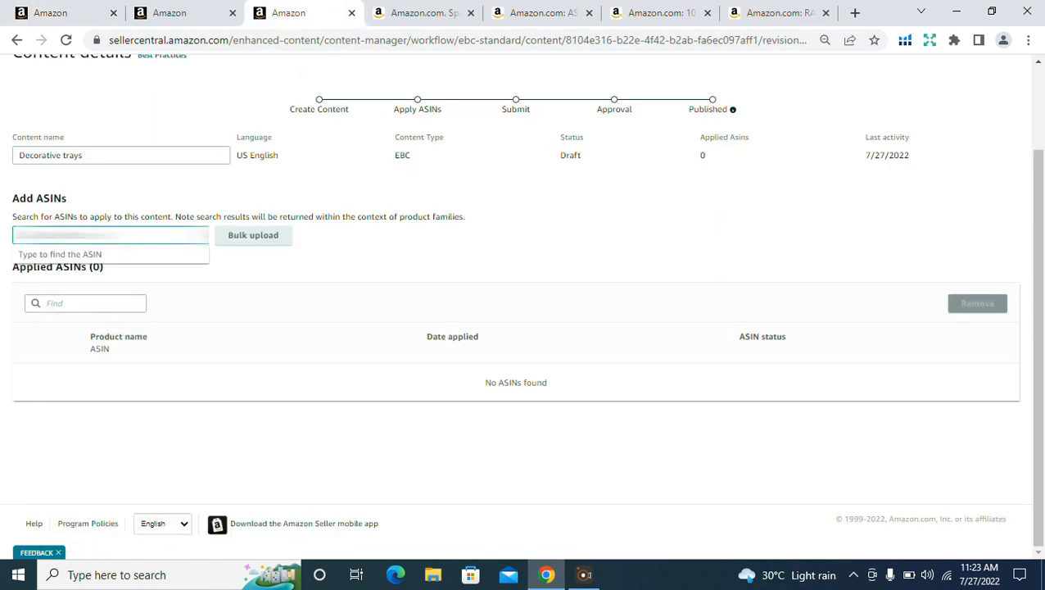
key(ctrl+v)
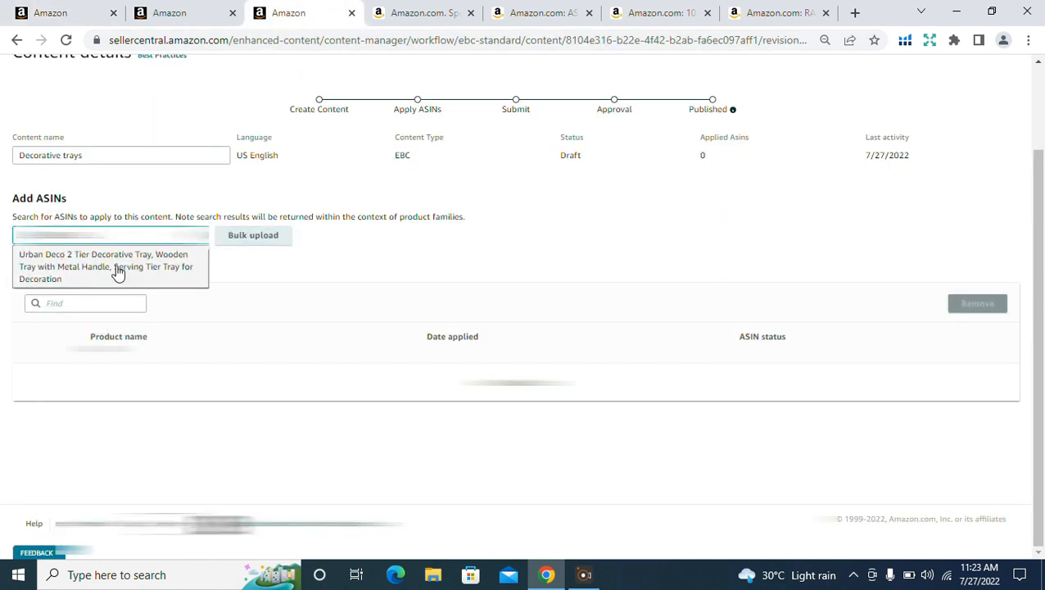
click(116, 272)
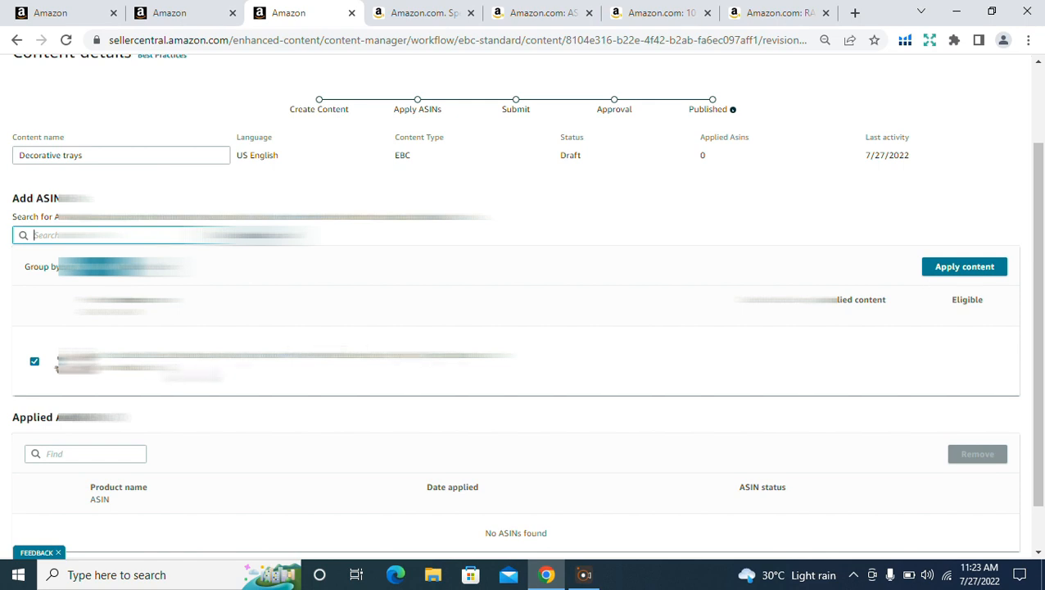
Leave only the White variation of the tray selected and apply the content to it.
scroll(524, 314, down, 3)
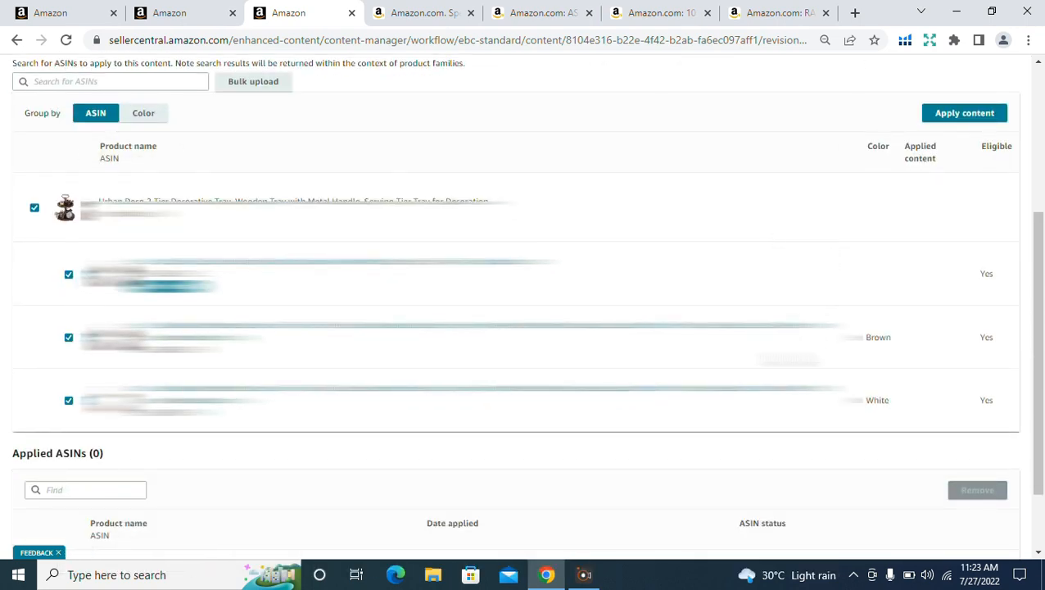
scroll(787, 361, down, 2)
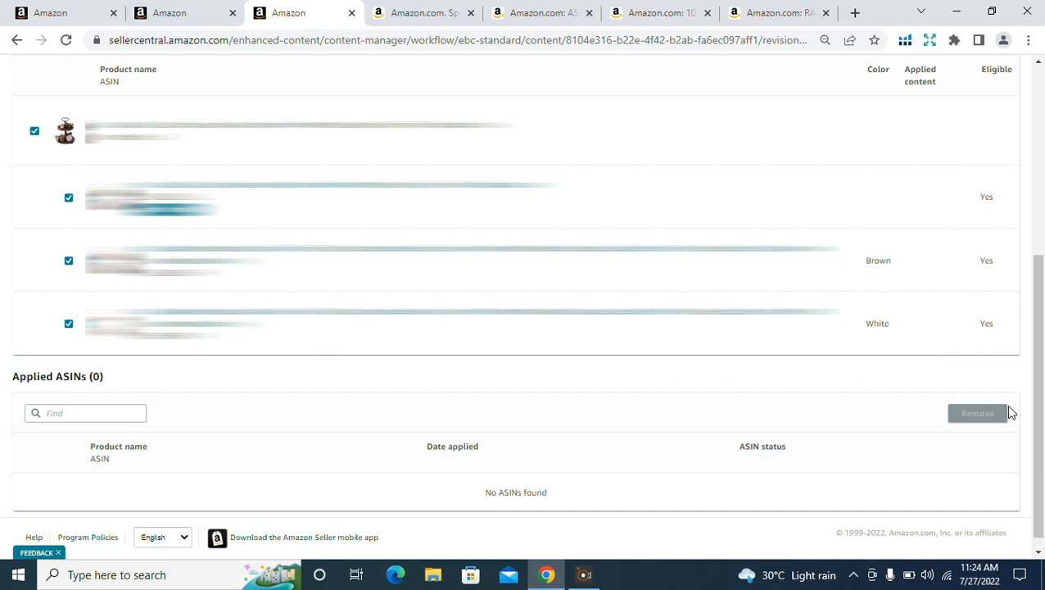
scroll(792, 410, up, 1)
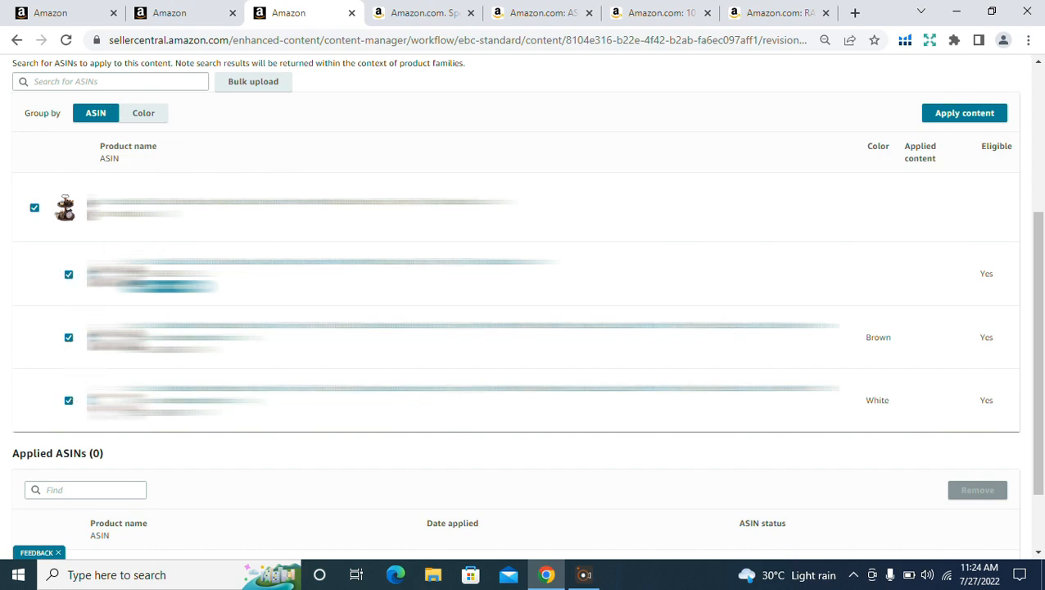
click(69, 338)
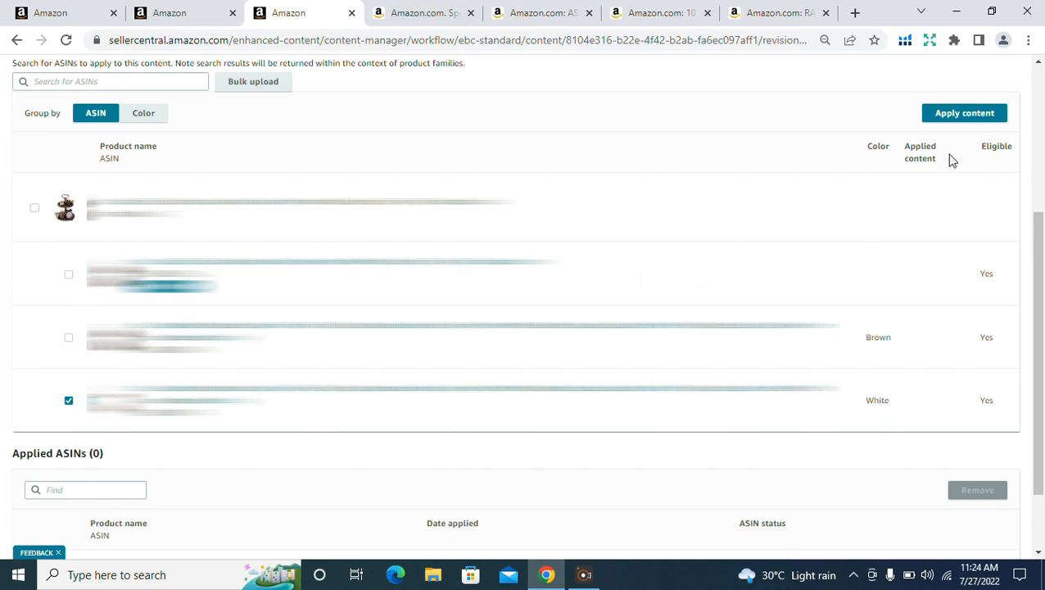
click(977, 115)
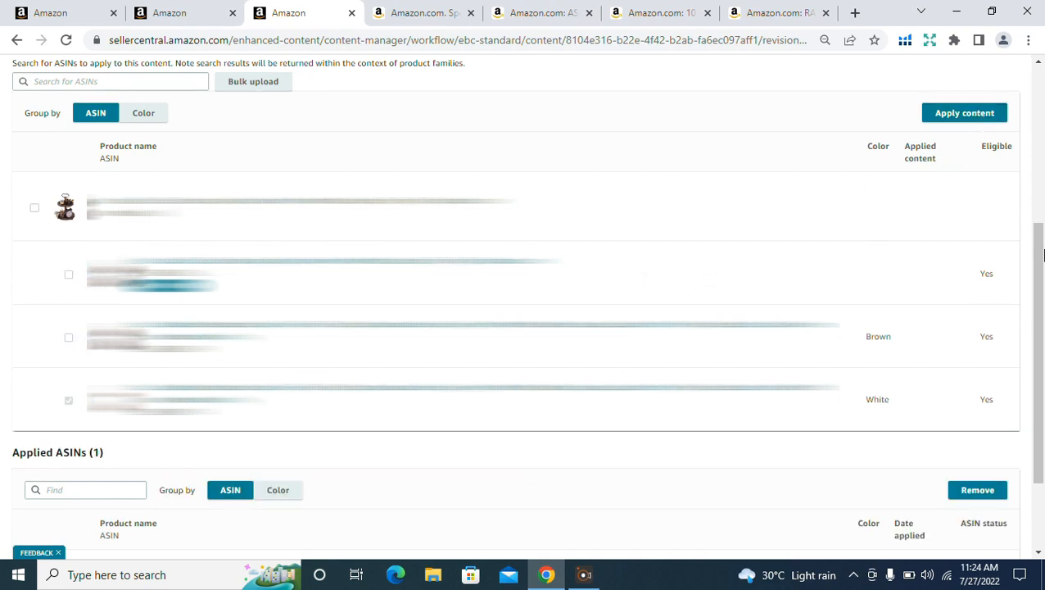
Check the applied ASINs list, proceed to the review and submit stage, and examine the desktop preview of the content.
scroll(1038, 350, up, 4)
scroll(1039, 351, down, 5)
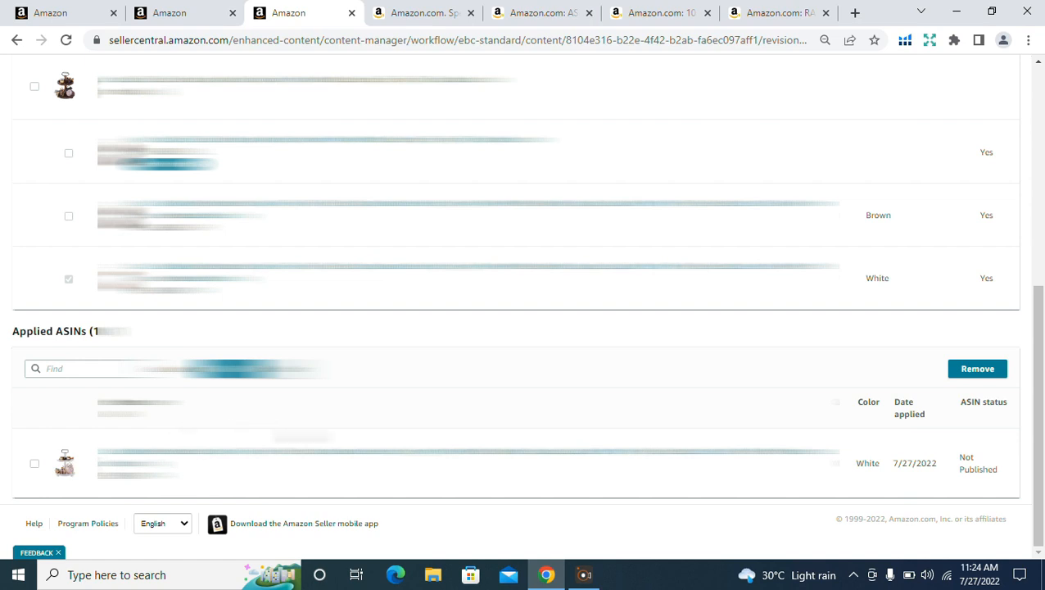
scroll(1042, 307, up, 5)
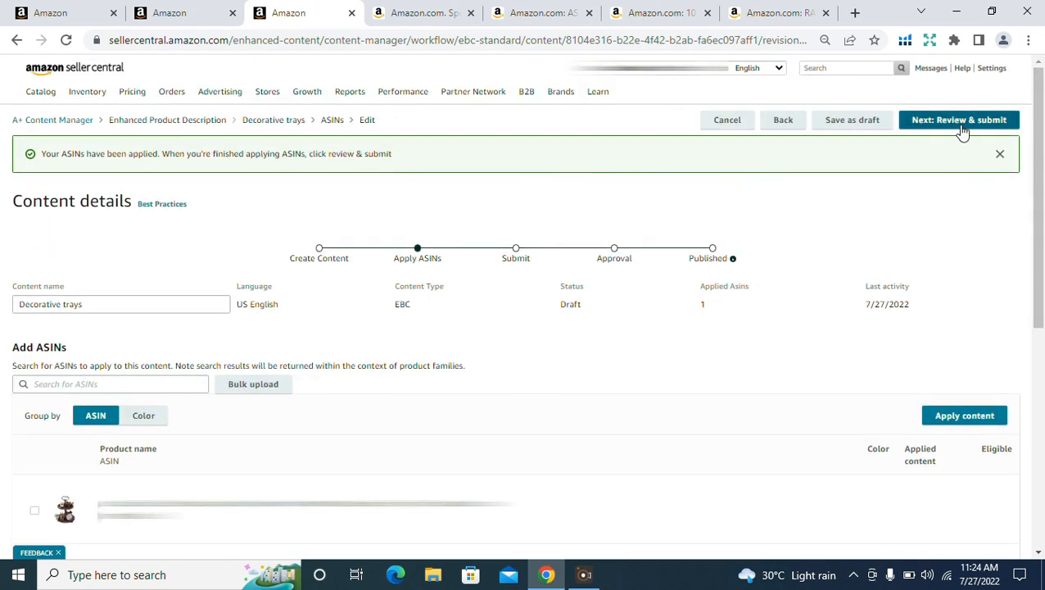
click(966, 123)
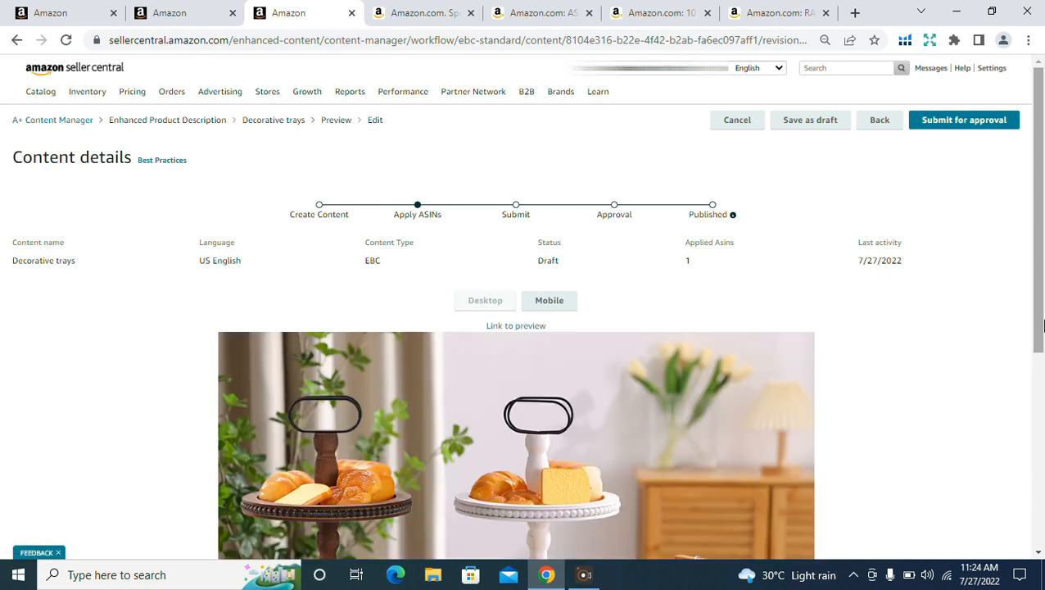
scroll(1042, 326, down, 3)
scroll(1041, 328, up, 2)
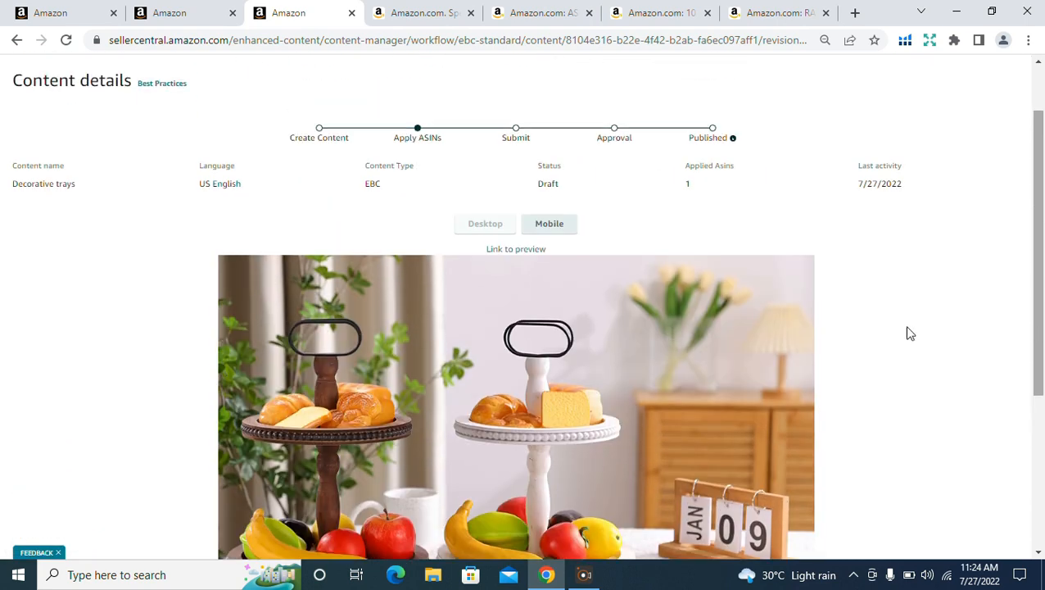
scroll(979, 282, up, 1)
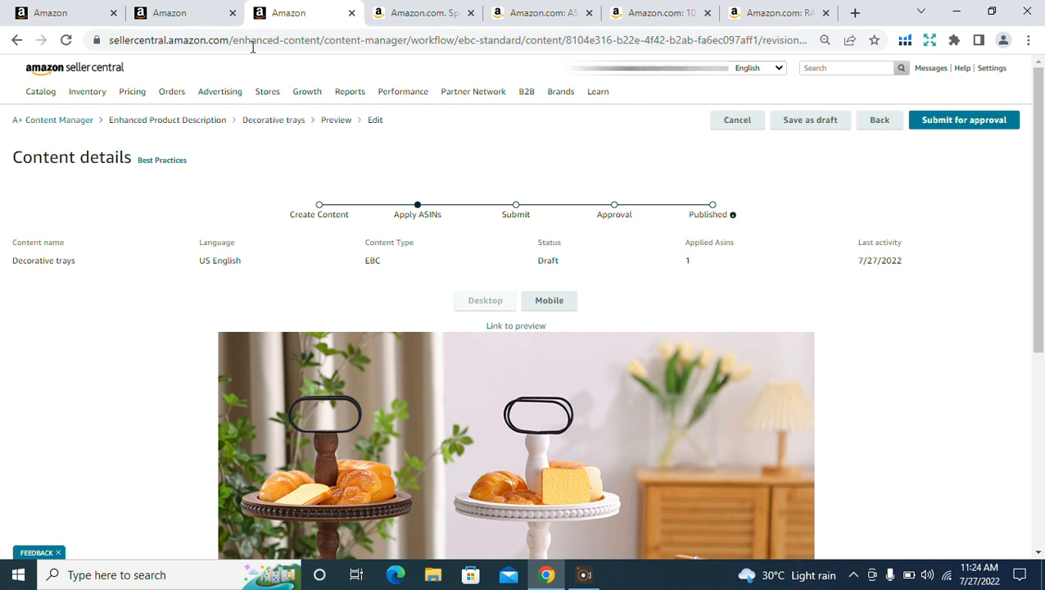
Examine the content status of the existing entries in the A+ Content Manager list, comparing approved items with the one in review.
click(217, 8)
scroll(1044, 266, down, 1)
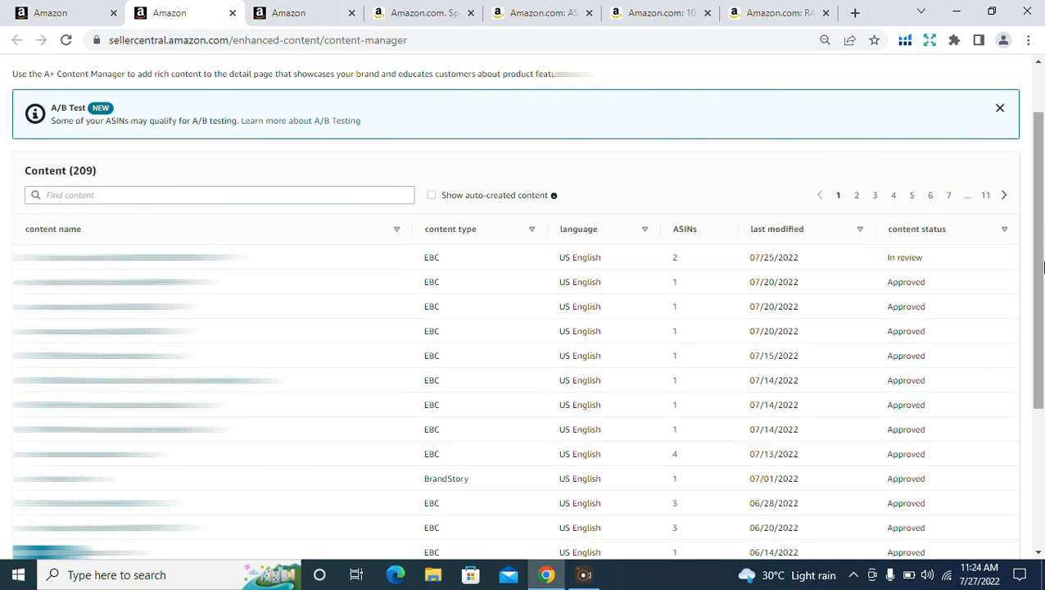
double_click(907, 282)
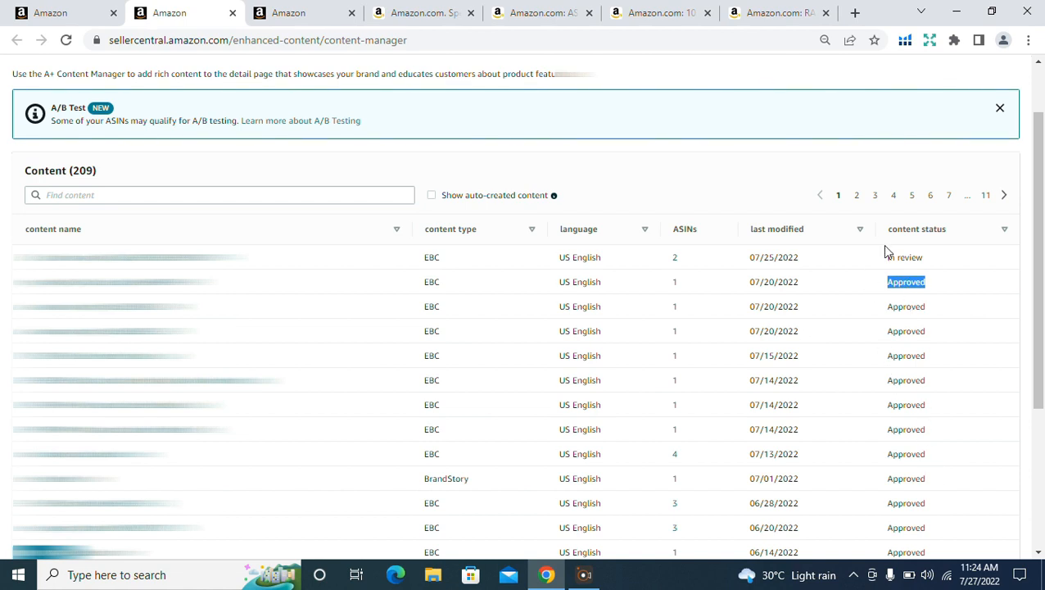
drag(886, 259, 926, 262)
scroll(1042, 295, up, 1)
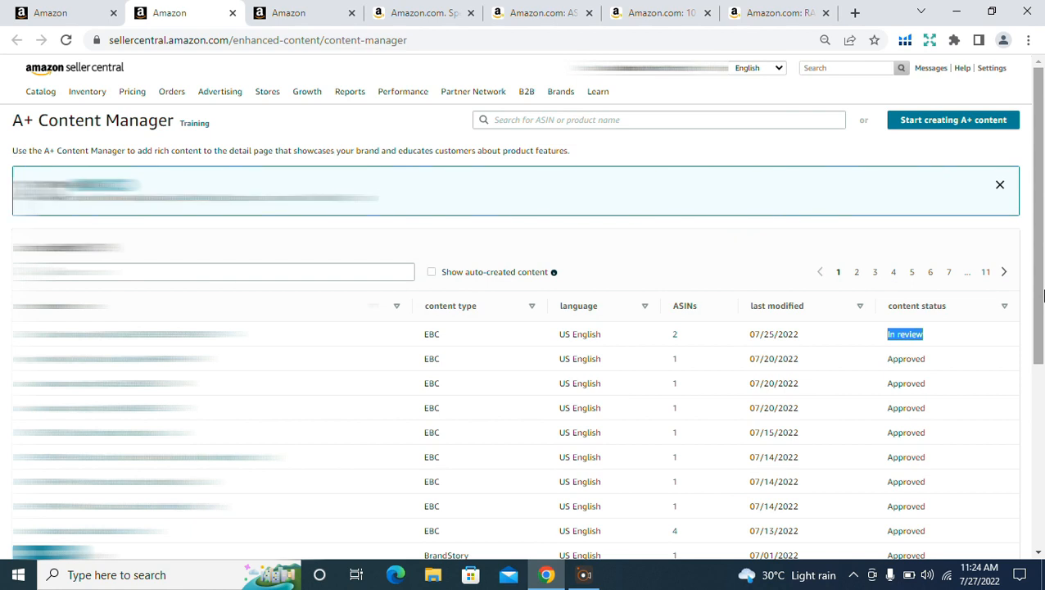
scroll(1042, 295, down, 2)
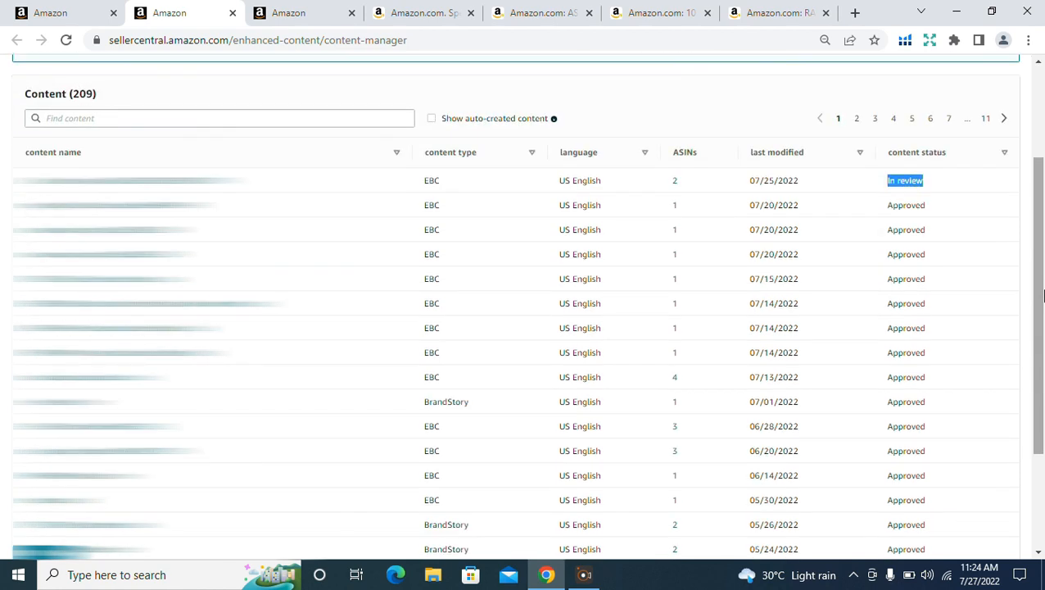
scroll(1042, 295, down, 1)
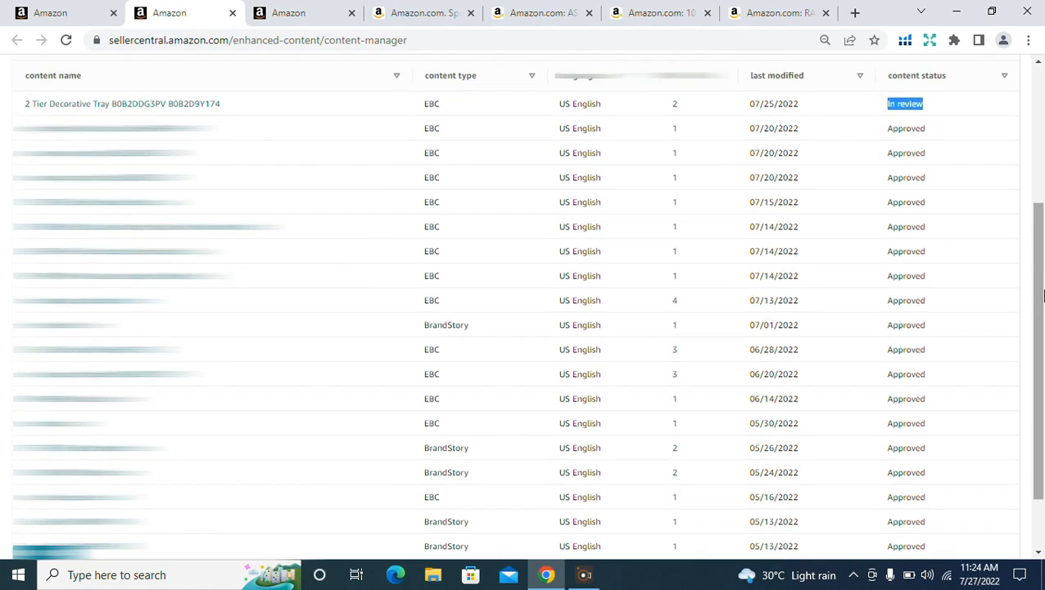
scroll(1042, 295, up, 2)
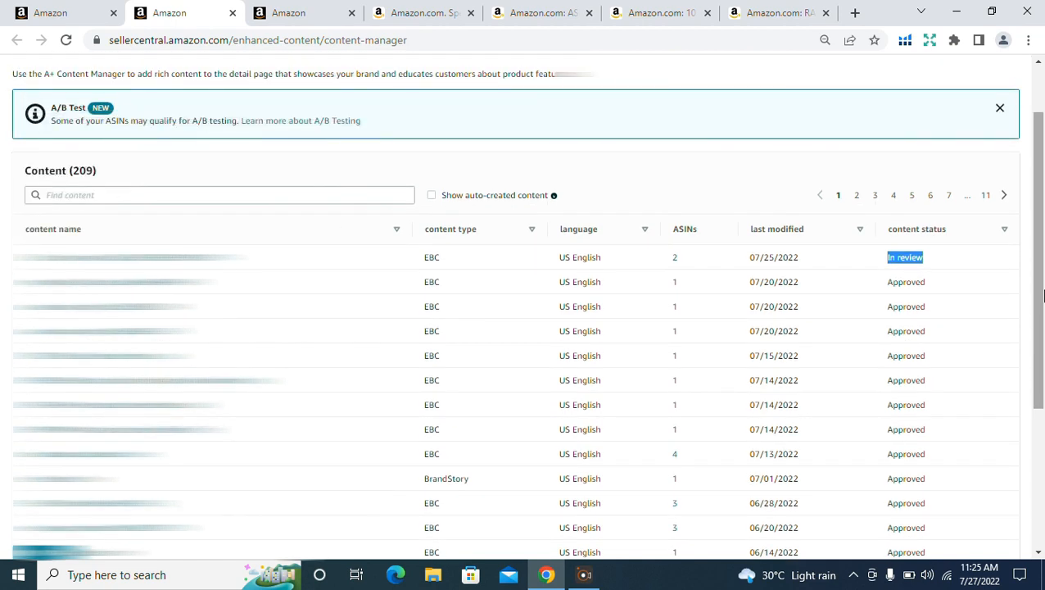